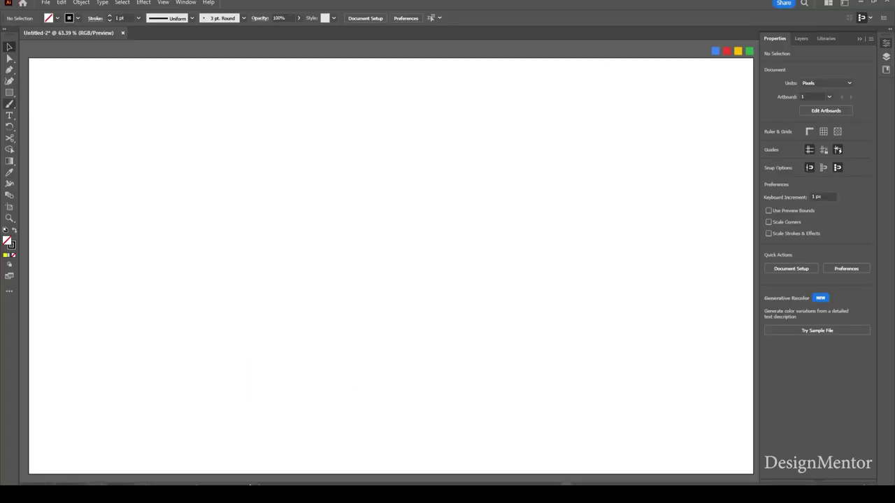
Create an 1100 × 800 px rectangle and centre it on the artboard.
{"action": "key", "text": "m"}
{"action": "left_click", "coordinate": [477, 138]}
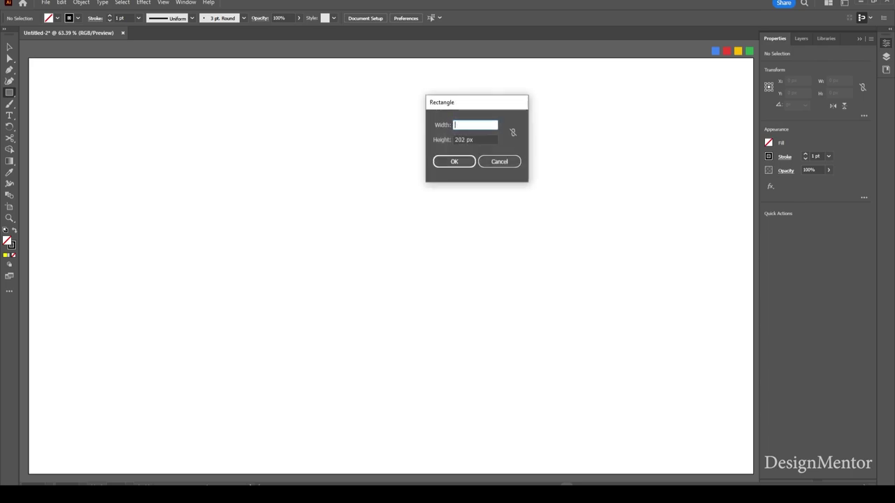
{"action": "type", "text": "1100"}
{"action": "key", "text": "Tab"}
{"action": "type", "text": "8"}
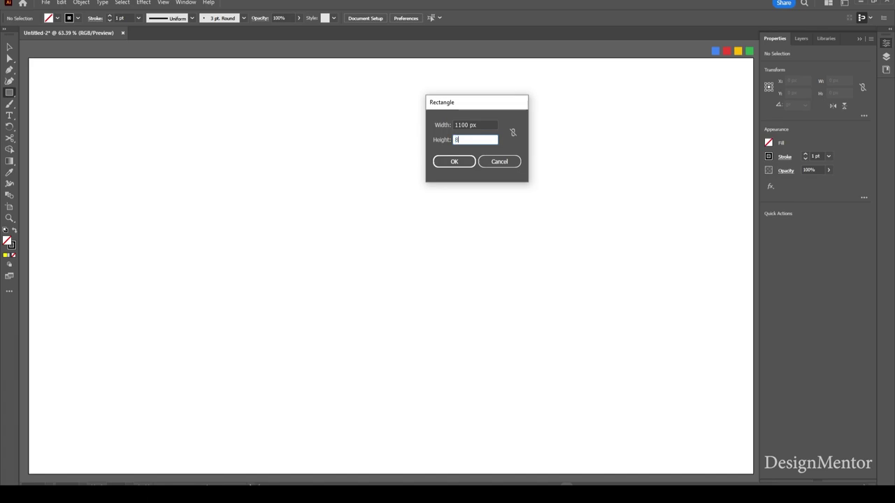
{"action": "key", "text": "Return"}
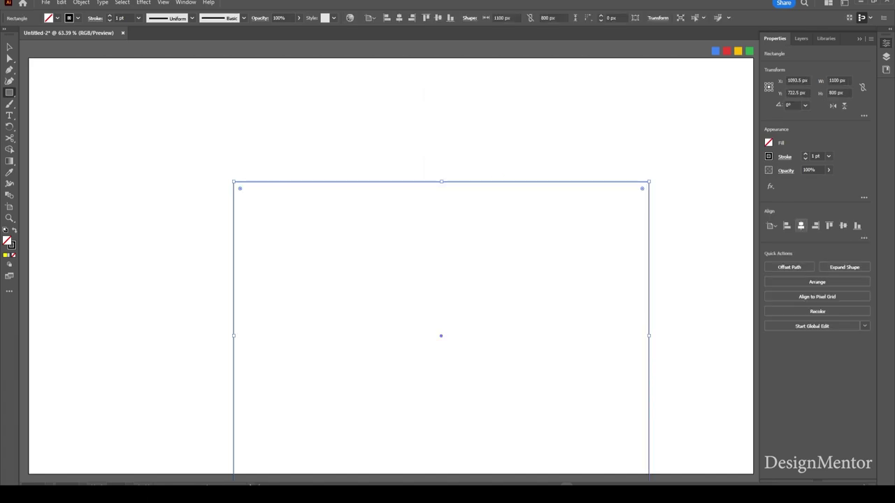
{"action": "left_click", "coordinate": [800, 225]}
{"action": "left_click", "coordinate": [843, 225]}
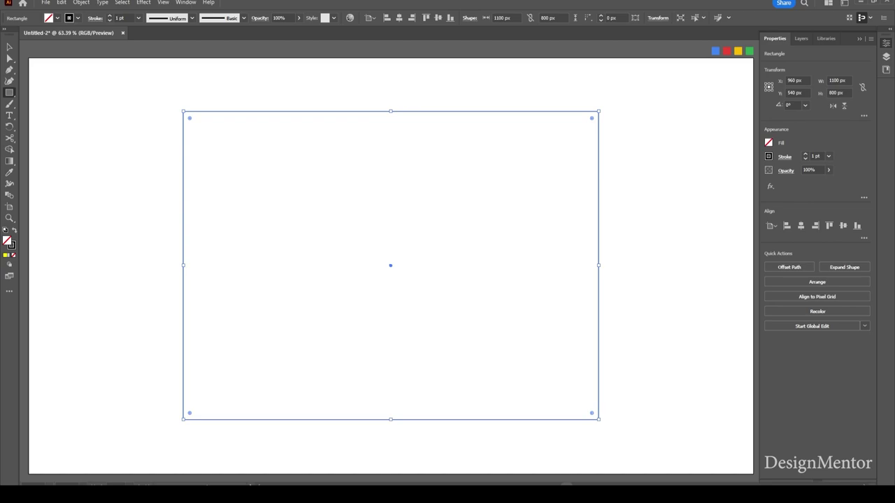
Round the rectangle's corners to about 99 px with a corner widget, then deselect it.
{"action": "key", "text": "v"}
{"action": "left_click_drag", "start_coordinate": [188, 117], "coordinate": [235, 164]}
{"action": "key", "text": "ctrl+shift+a"}
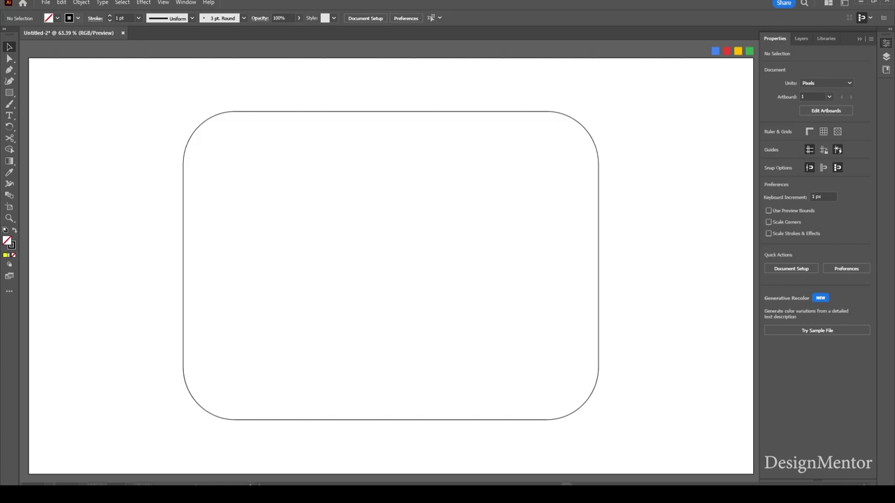
{"action": "left_click", "coordinate": [57, 17]}
Draw a narrow rectangle down from the frame's top edge and set its height to 200 px.
{"action": "key", "text": "m"}
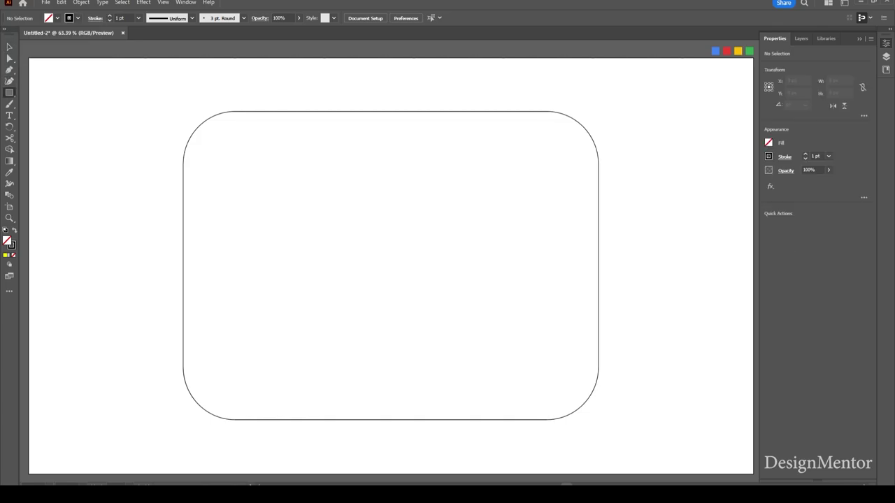
{"action": "left_click_drag", "start_coordinate": [347, 111], "coordinate": [369, 180]}
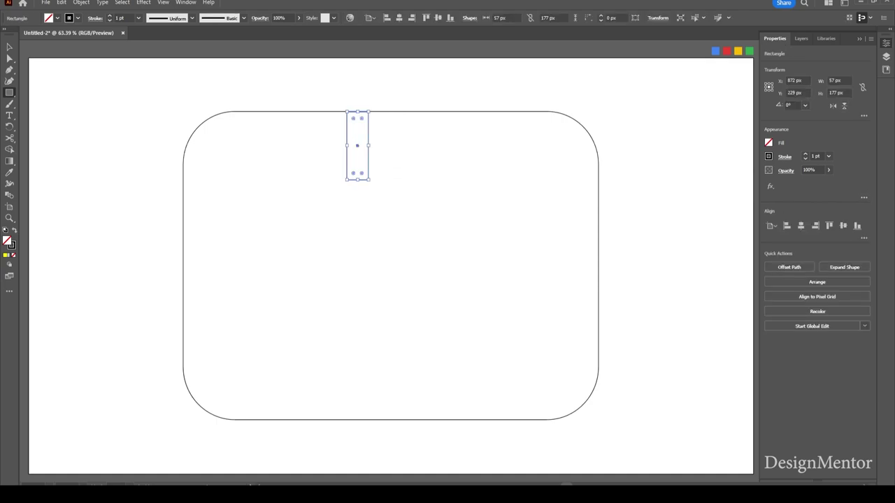
{"action": "left_click", "coordinate": [838, 93]}
{"action": "type", "text": "00"}
{"action": "key", "text": "Return"}
Nudge the narrow bar down slightly and switch to the Line Segment tool.
{"action": "key", "text": "v"}
{"action": "key", "text": "shift+Down"}
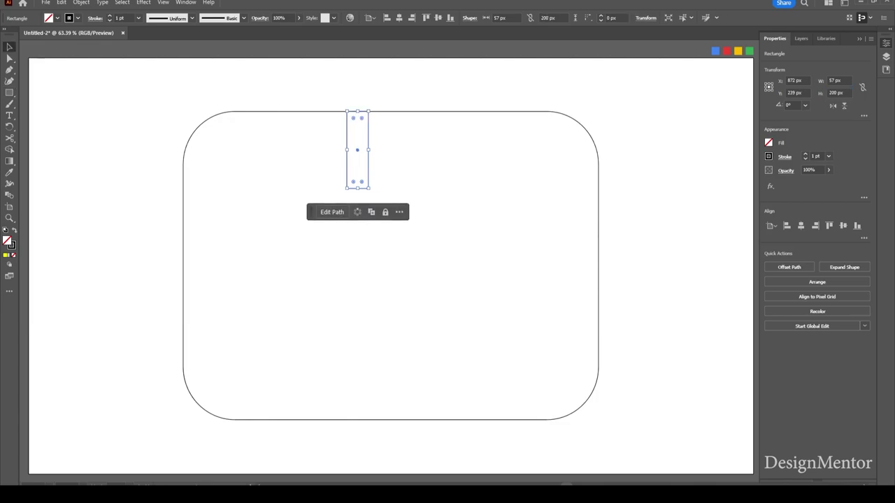
{"action": "key", "text": "Down"}
{"action": "key", "text": "Down"}
{"action": "key", "text": "m"}
{"action": "left_click", "coordinate": [9, 93]}
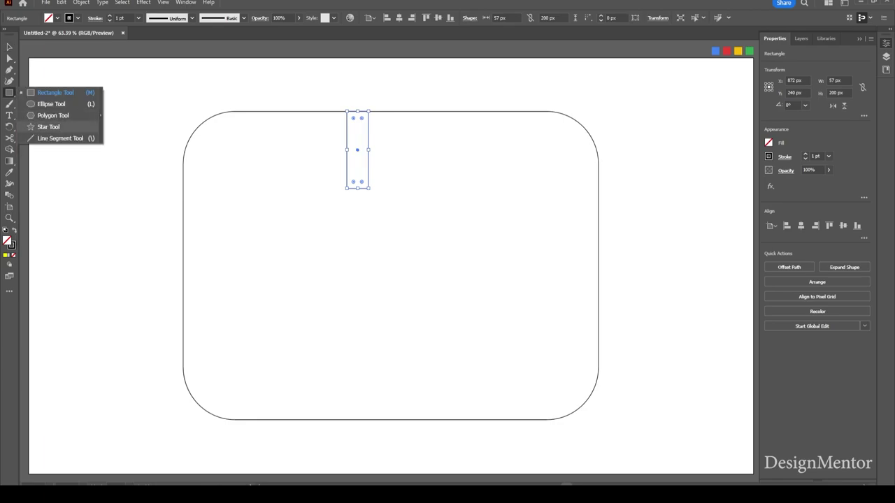
{"action": "left_click_drag", "start_coordinate": [9, 93], "coordinate": [49, 138]}
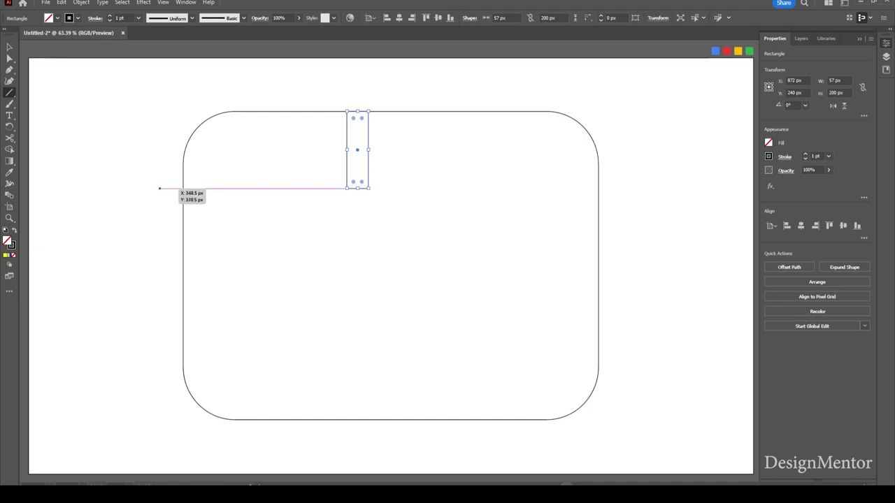
Draw a horizontal line across the frame at the narrow bar's base.
{"action": "left_click_drag", "start_coordinate": [159, 188], "coordinate": [620, 192]}
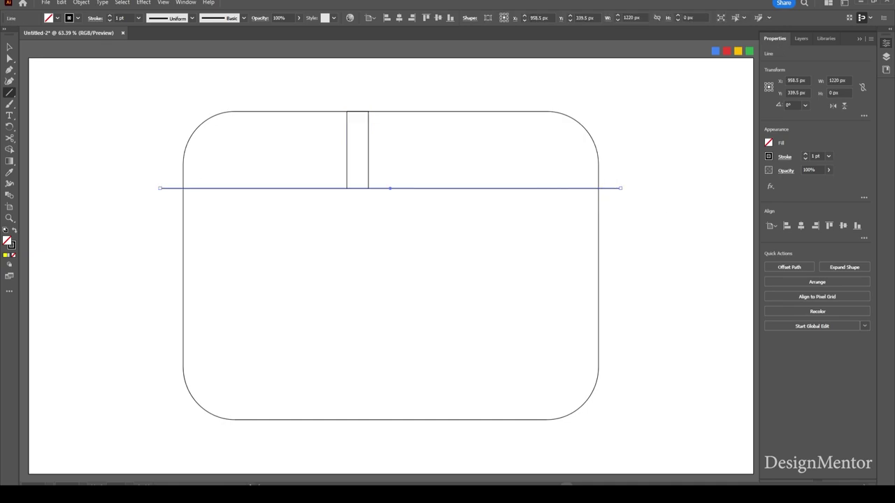
{"action": "key", "text": "v"}
{"action": "key", "text": "Up"}
{"action": "key", "text": "Up"}
{"action": "key", "text": "Up"}
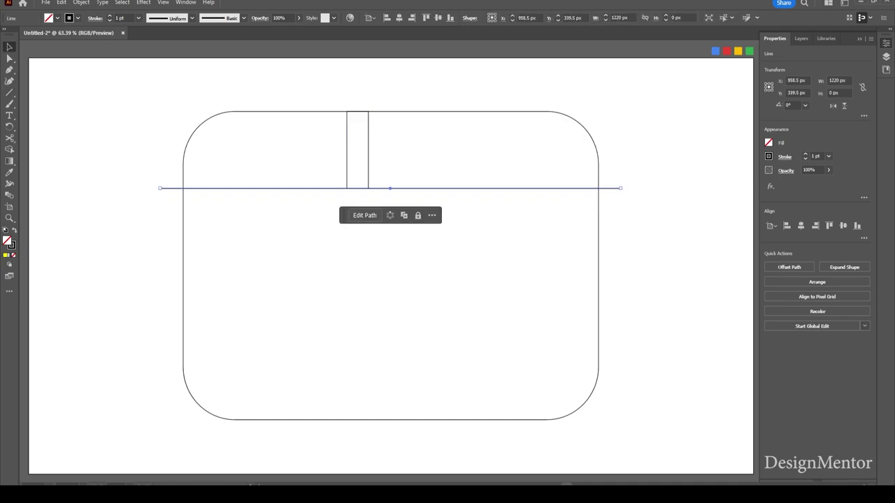
Nudge the narrow rectangle down with Shift+Down to the frame's bottom edge.
{"action": "left_click", "coordinate": [368, 160]}
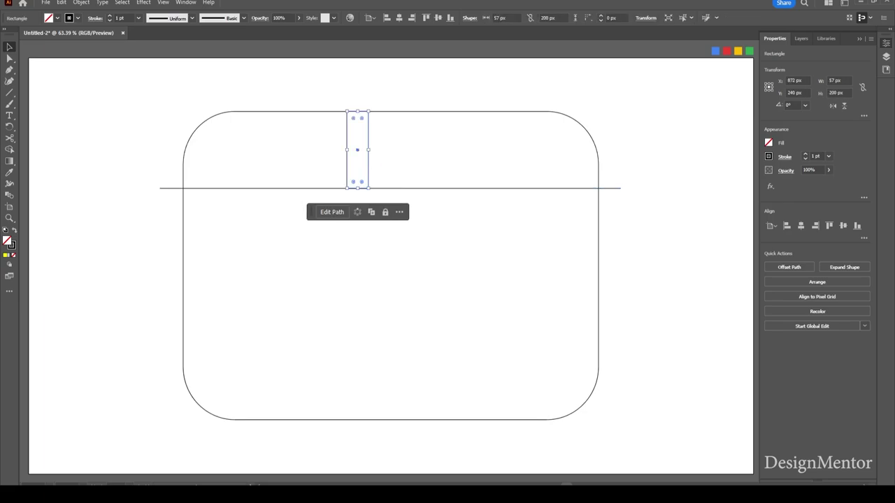
{"action": "key", "text": "Down"}
{"action": "key", "text": "Down"}
{"action": "key", "text": "Down"}
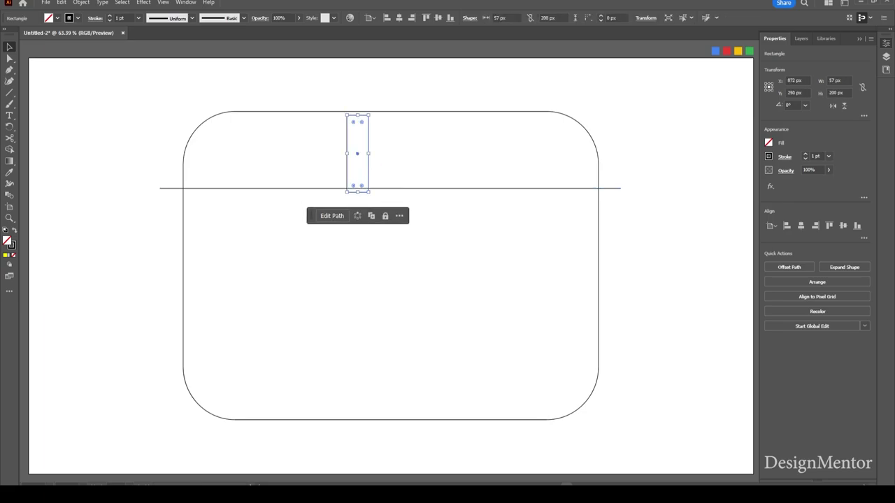
{"action": "key", "text": "shift+Down"}
{"action": "key", "text": "shift+Down"}
{"action": "key", "text": "shift+Down"}
{"action": "key", "text": "shift+Down"}
{"action": "key", "text": "shift+Down"}
{"action": "key", "text": "shift+Down"}
{"action": "key", "text": "shift+Down"}
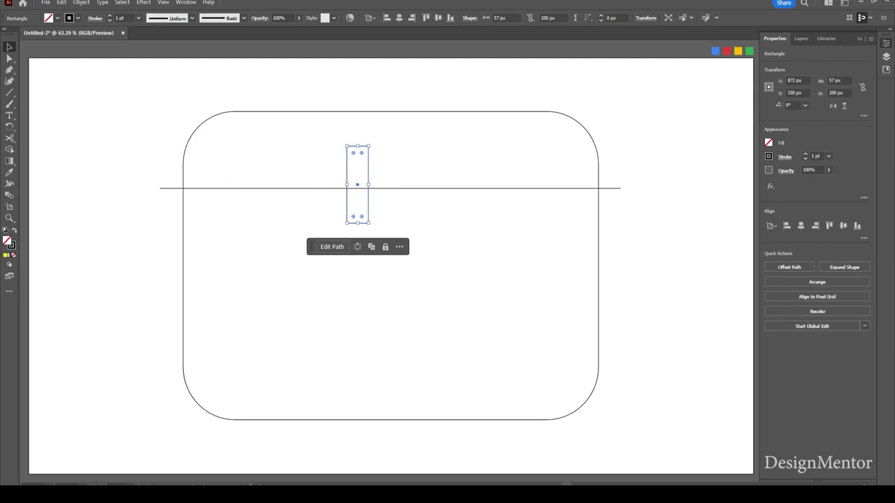
{"action": "key", "text": "shift+Down"}
{"action": "key", "text": "shift+Down"}
{"action": "key", "text": "shift+Down"}
{"action": "key", "text": "shift+Down"}
{"action": "key", "text": "shift+Down"}
{"action": "key", "text": "shift+Down"}
{"action": "key", "text": "shift+Down"}
{"action": "key", "text": "shift+Down"}
{"action": "key", "text": "shift+Down"}
{"action": "key", "text": "shift+Down"}
{"action": "key", "text": "shift+Down"}
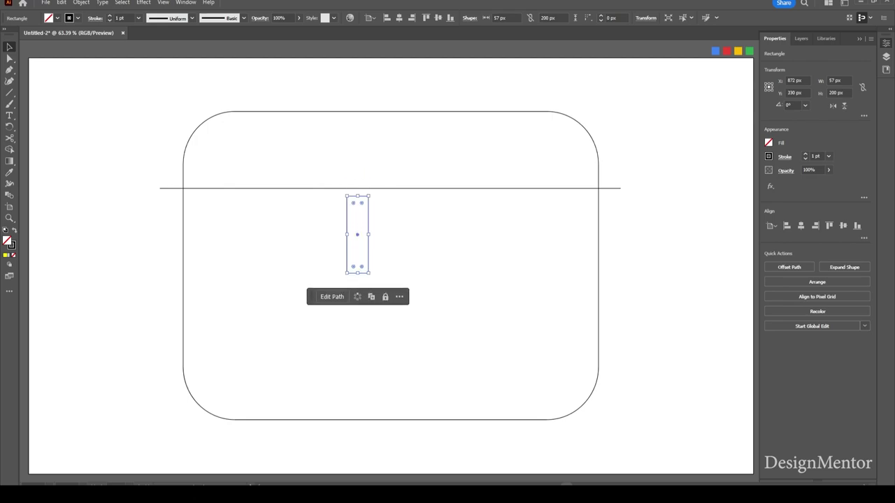
{"action": "key", "text": "shift+Down"}
{"action": "key", "text": "shift+Down"}
{"action": "key", "text": "shift+Down"}
{"action": "key", "text": "shift+Down"}
{"action": "key", "text": "shift+Down"}
{"action": "key", "text": "shift+Down"}
{"action": "key", "text": "shift+Down"}
{"action": "key", "text": "shift+Down"}
{"action": "key", "text": "shift+Down"}
{"action": "key", "text": "shift+Down"}
{"action": "key", "text": "shift+Down"}
{"action": "key", "text": "shift+Down"}
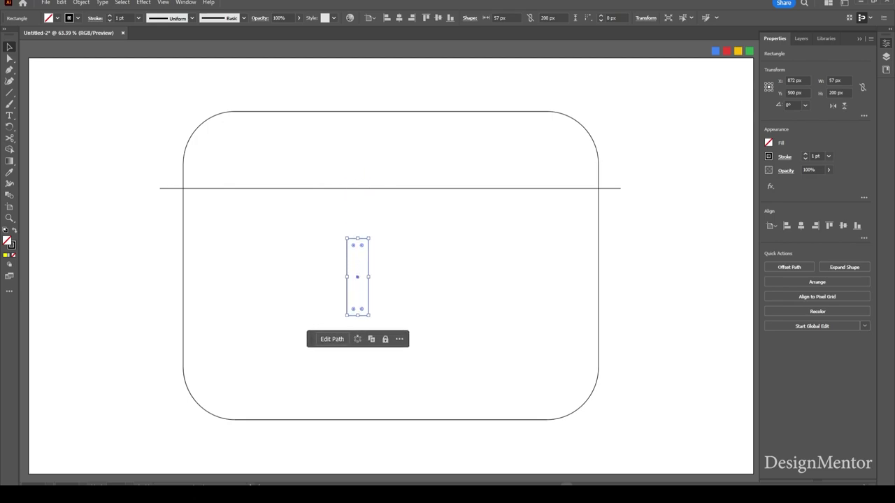
{"action": "key", "text": "shift+Down"}
{"action": "key", "text": "shift+Down"}
{"action": "key", "text": "shift+Down"}
{"action": "key", "text": "shift+Down"}
{"action": "key", "text": "shift+Down"}
{"action": "key", "text": "shift+Down"}
{"action": "key", "text": "shift+Down"}
{"action": "key", "text": "shift+Down"}
{"action": "key", "text": "shift+Down"}
{"action": "key", "text": "shift+Down"}
{"action": "key", "text": "shift+Down"}
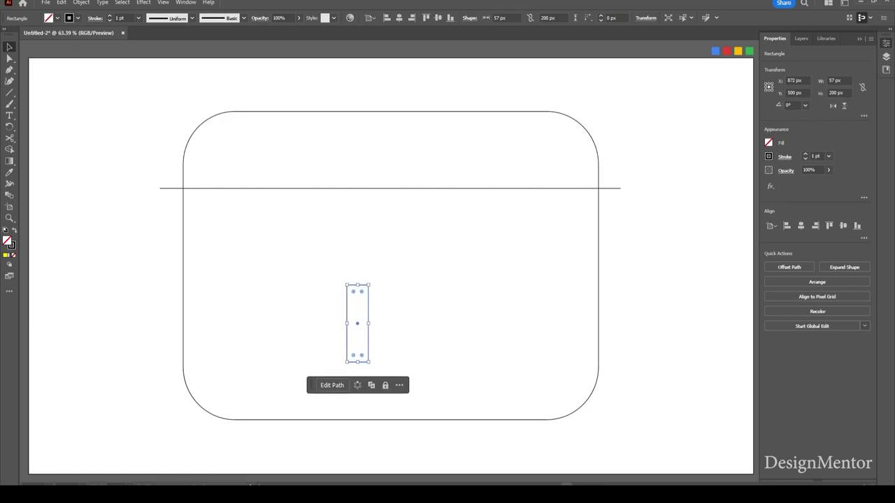
{"action": "key", "text": "shift+Down"}
{"action": "key", "text": "shift+Down"}
{"action": "key", "text": "shift+Down"}
{"action": "key", "text": "shift+Down"}
{"action": "key", "text": "shift+Down"}
{"action": "key", "text": "shift+Down"}
{"action": "key", "text": "shift+Down"}
{"action": "key", "text": "shift+Down"}
{"action": "key", "text": "shift+Down"}
{"action": "key", "text": "shift+Down"}
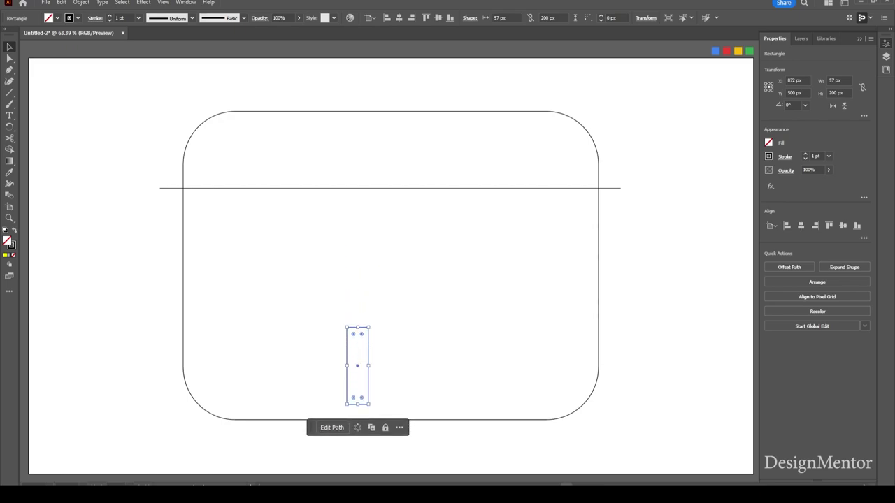
{"action": "key", "text": "shift+Down"}
{"action": "key", "text": "shift+Down"}
{"action": "key", "text": "shift+Down"}
{"action": "key", "text": "shift+Down"}
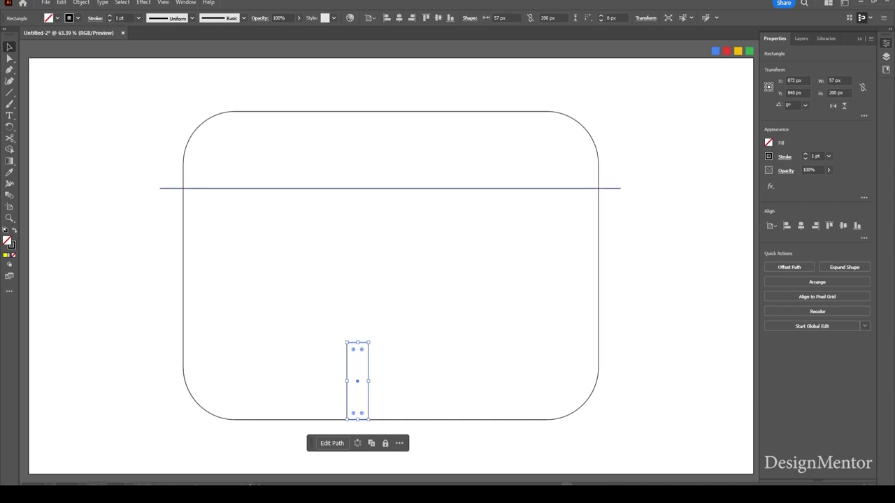
{"action": "left_click", "coordinate": [391, 188]}
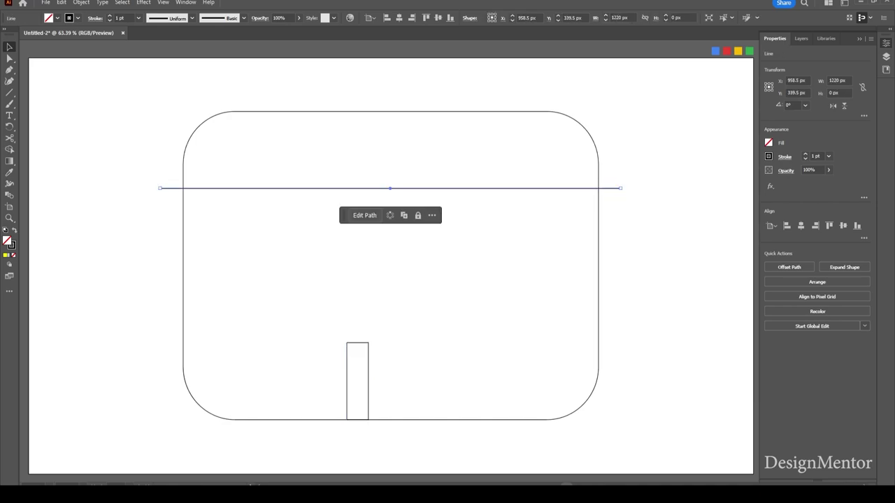
Duplicate the horizontal line down to the top of the bottom bar, nudged 1 px lower.
{"action": "left_click_drag", "start_coordinate": [392, 188], "coordinate": [392, 234]}
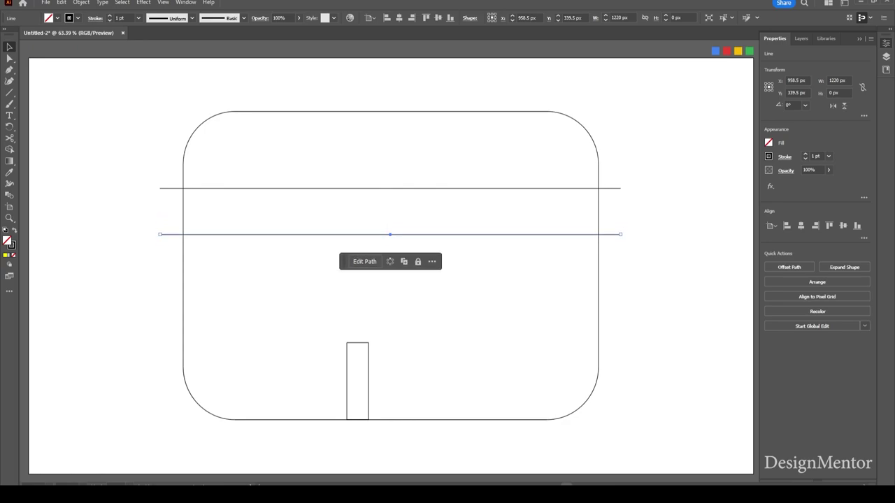
{"action": "left_click_drag", "start_coordinate": [390, 234], "coordinate": [389, 342]}
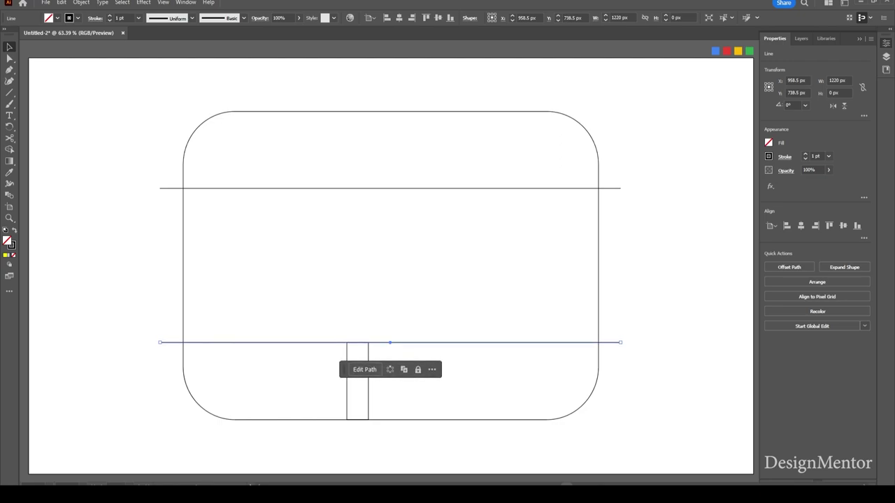
{"action": "key", "text": "Down"}
Rotate the bottom narrow bar to lie horizontal with Free Transform.
{"action": "left_click", "coordinate": [352, 424]}
{"action": "left_click", "coordinate": [368, 399]}
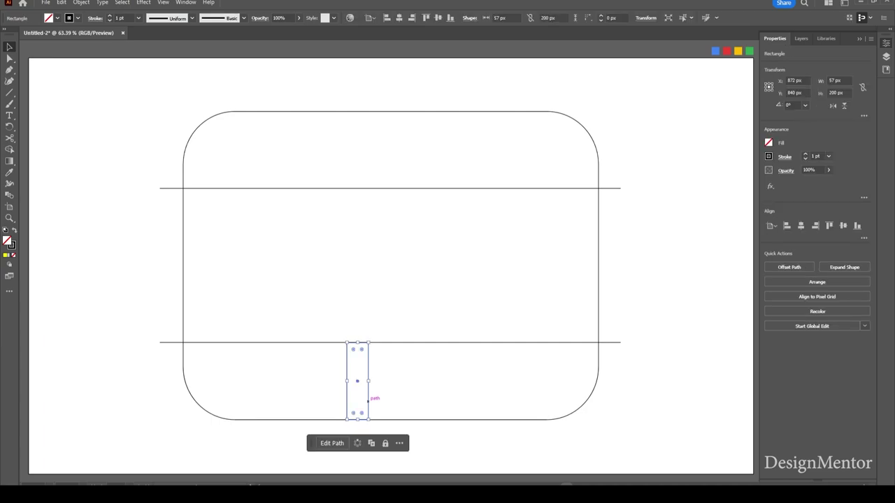
{"action": "key", "text": "e"}
{"action": "left_click_drag", "start_coordinate": [377, 330], "coordinate": [423, 403]}
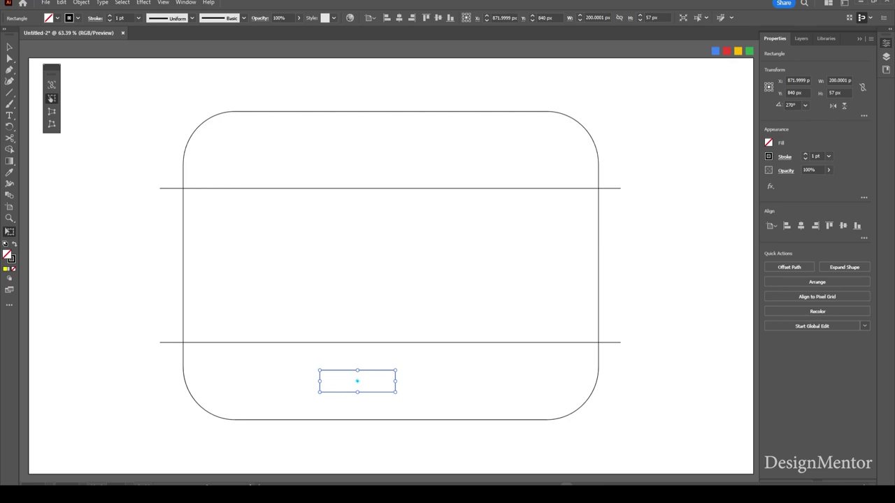
Move the small rectangle to the frame's left edge and draw a vertical line at its right end.
{"action": "left_click_drag", "start_coordinate": [357, 381], "coordinate": [221, 259]}
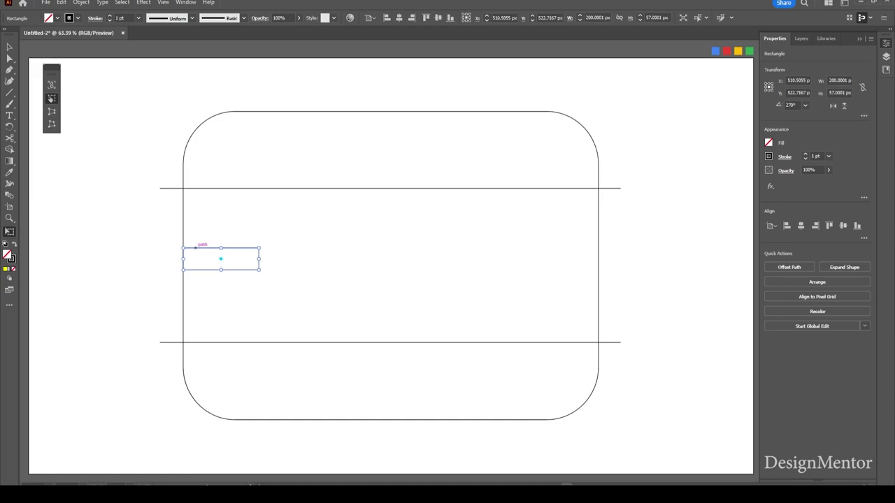
{"action": "left_click", "coordinate": [10, 92]}
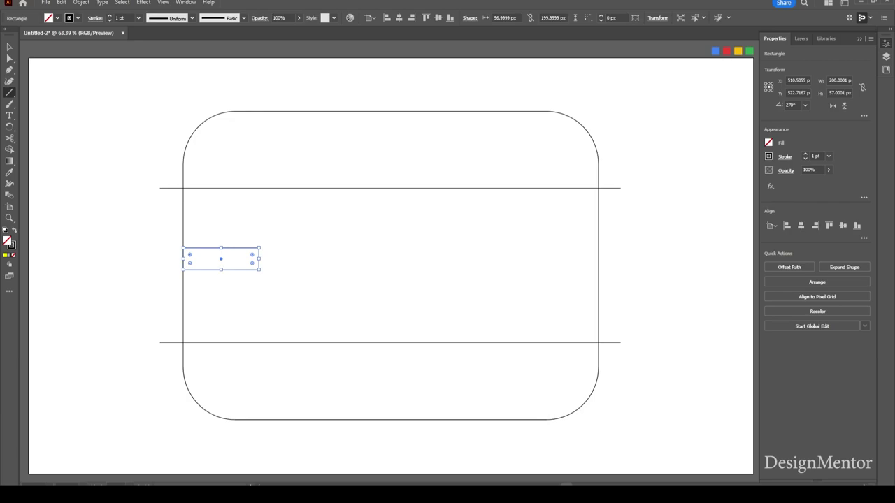
{"action": "left_click_drag", "start_coordinate": [271, 87], "coordinate": [270, 433]}
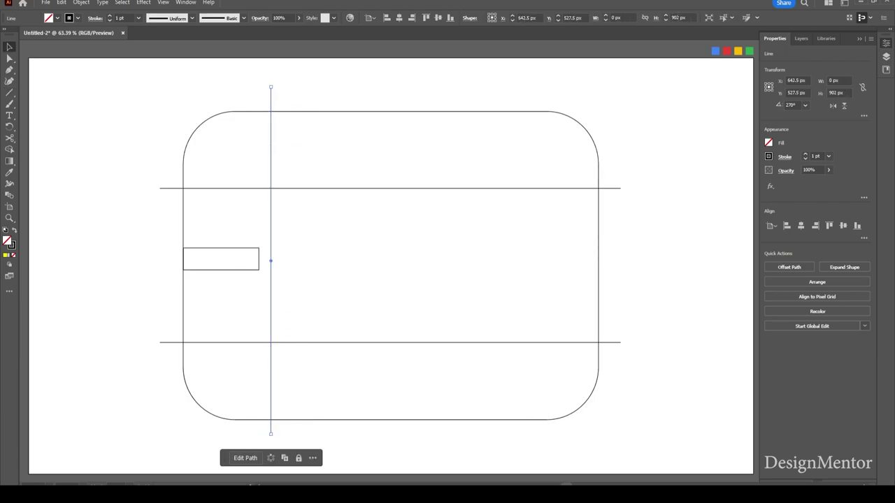
{"action": "left_click_drag", "start_coordinate": [270, 260], "coordinate": [259, 260]}
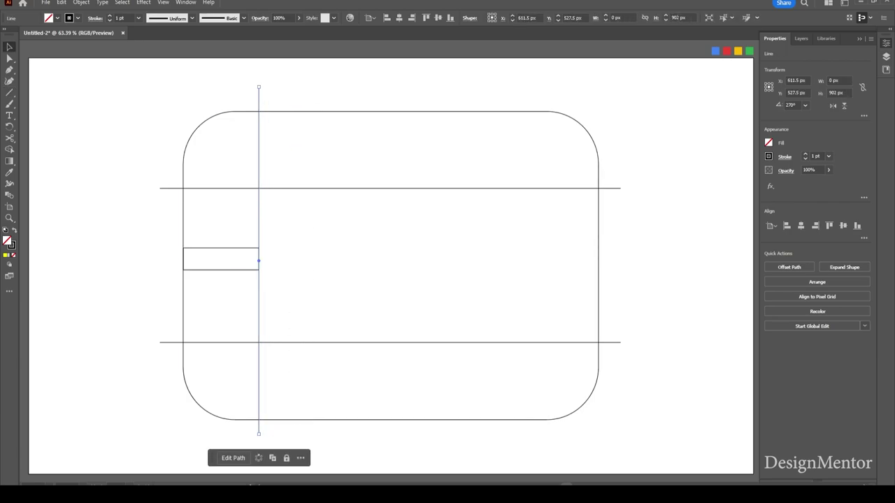
{"action": "key", "text": "Left"}
Slide the small rectangle right until it meets the frame's right edge, then back 1 px.
{"action": "left_click", "coordinate": [221, 248]}
{"action": "key", "text": "shift+Right"}
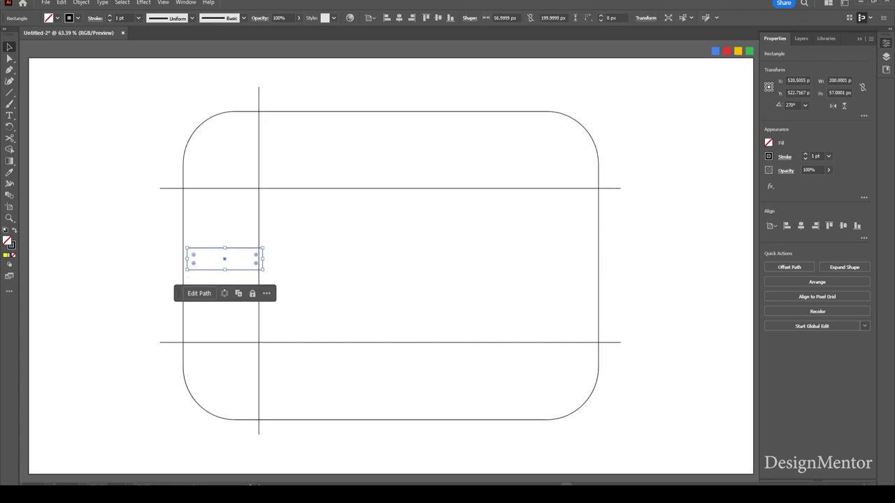
{"action": "key", "text": "shift+Right"}
{"action": "key", "text": "shift+Right"}
{"action": "key", "text": "shift+Right"}
{"action": "key", "text": "shift+Right"}
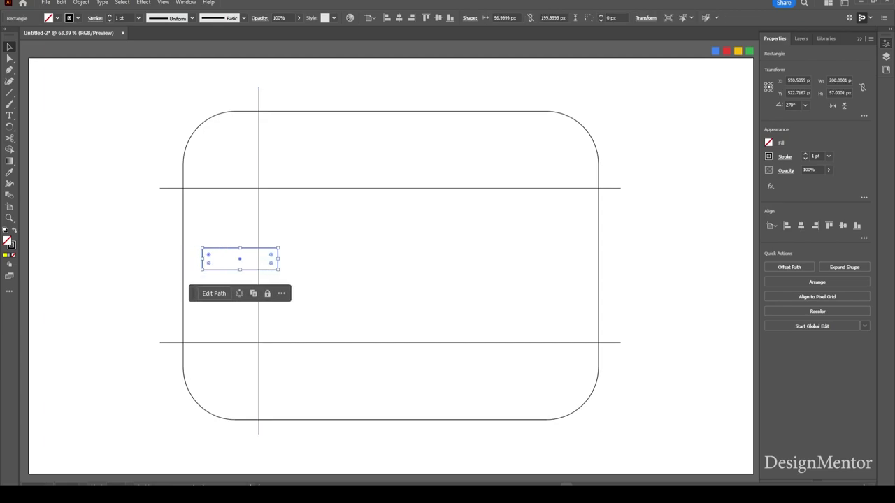
{"action": "key", "text": "shift+Right"}
{"action": "key", "text": "shift+Right"}
{"action": "key", "text": "shift+Right"}
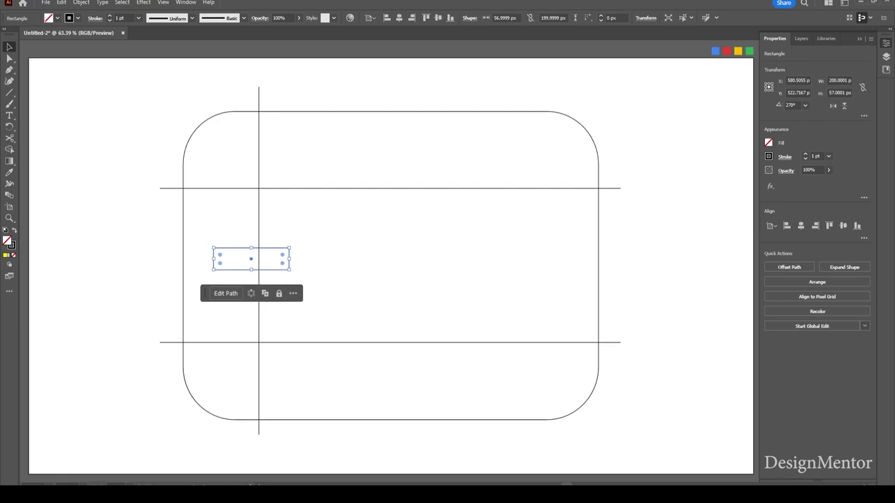
{"action": "key", "text": "shift+Right"}
{"action": "key", "text": "shift+Right"}
{"action": "key", "text": "shift+Right"}
{"action": "key", "text": "shift+Right"}
{"action": "key", "text": "shift+Right"}
{"action": "key", "text": "shift+Right"}
{"action": "key", "text": "shift+Right"}
{"action": "key", "text": "shift+Right"}
{"action": "key", "text": "shift+Right"}
{"action": "key", "text": "shift+Right"}
{"action": "key", "text": "shift+Right"}
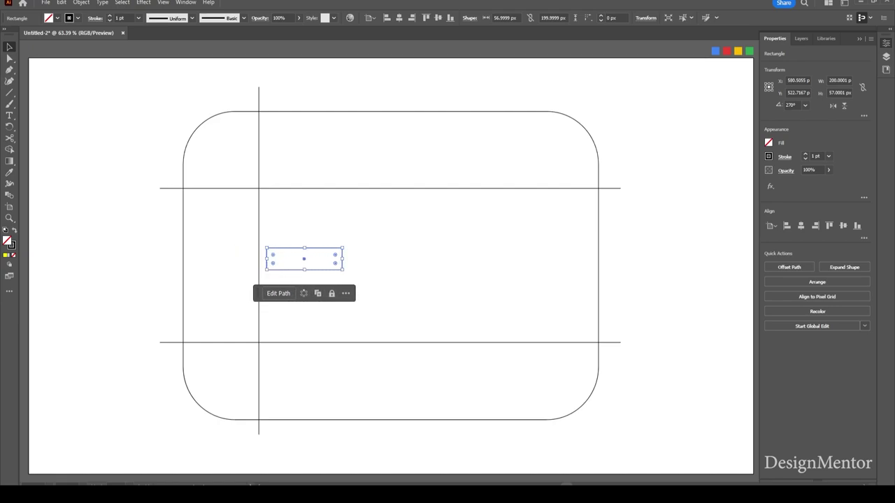
{"action": "key", "text": "shift+Right"}
{"action": "key", "text": "shift+Right"}
{"action": "key", "text": "shift+Right"}
{"action": "key", "text": "shift+Right"}
{"action": "key", "text": "shift+Right"}
{"action": "key", "text": "shift+Right"}
{"action": "key", "text": "shift+Right"}
{"action": "key", "text": "shift+Right"}
{"action": "key", "text": "shift+Right"}
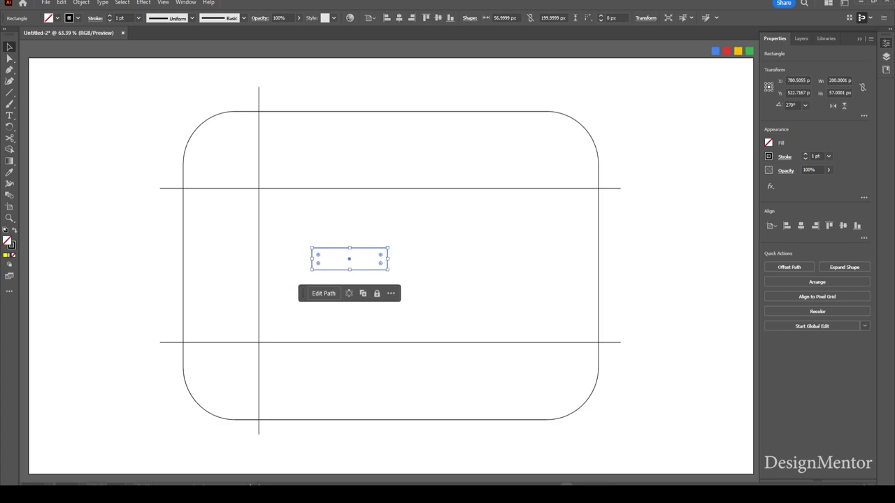
{"action": "key", "text": "shift+Right"}
{"action": "key", "text": "shift+Right"}
{"action": "key", "text": "shift+Right"}
{"action": "key", "text": "shift+Right"}
{"action": "key", "text": "shift+Right"}
{"action": "key", "text": "shift+Right"}
{"action": "key", "text": "shift+Right"}
{"action": "key", "text": "shift+Right"}
{"action": "key", "text": "shift+Right"}
{"action": "key", "text": "shift+Right"}
{"action": "key", "text": "shift+Right"}
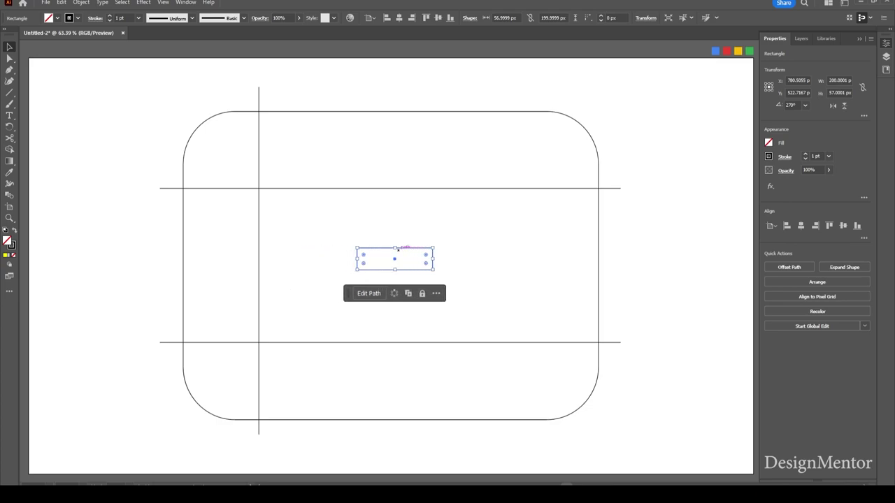
{"action": "key", "text": "shift+Right"}
{"action": "key", "text": "shift+Right"}
{"action": "key", "text": "shift+Right"}
{"action": "key", "text": "shift+Right"}
{"action": "key", "text": "shift+Right"}
{"action": "key", "text": "shift+Right"}
{"action": "key", "text": "shift+Right"}
{"action": "key", "text": "shift+Right"}
{"action": "key", "text": "shift+Right"}
{"action": "key", "text": "shift+Right"}
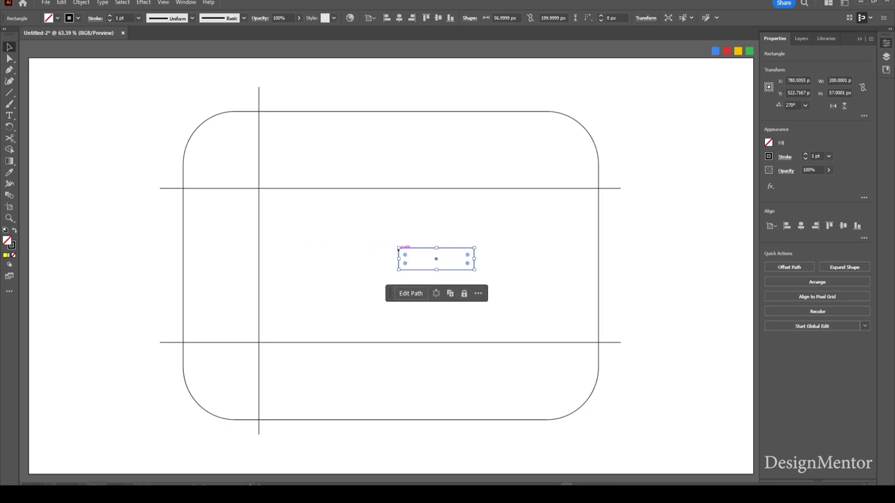
{"action": "key", "text": "shift+Right"}
{"action": "key", "text": "shift+Right"}
{"action": "key", "text": "shift+Right"}
{"action": "key", "text": "shift+Right"}
{"action": "key", "text": "shift+Right"}
{"action": "key", "text": "shift+Right"}
{"action": "key", "text": "shift+Right"}
{"action": "key", "text": "shift+Right"}
{"action": "key", "text": "shift+Right"}
{"action": "key", "text": "shift+Right"}
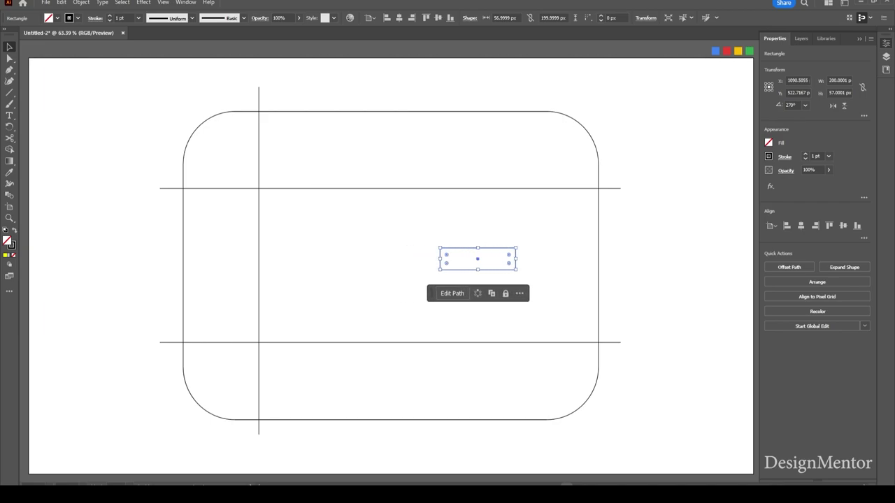
{"action": "key", "text": "shift+Right"}
{"action": "key", "text": "shift+Right"}
{"action": "key", "text": "shift+Right"}
{"action": "key", "text": "shift+Right"}
{"action": "key", "text": "shift+Right"}
{"action": "key", "text": "shift+Right"}
{"action": "key", "text": "shift+Right"}
{"action": "key", "text": "shift+Right"}
{"action": "key", "text": "shift+Right"}
{"action": "key", "text": "shift+Right"}
{"action": "key", "text": "shift+Right"}
{"action": "key", "text": "shift+Right"}
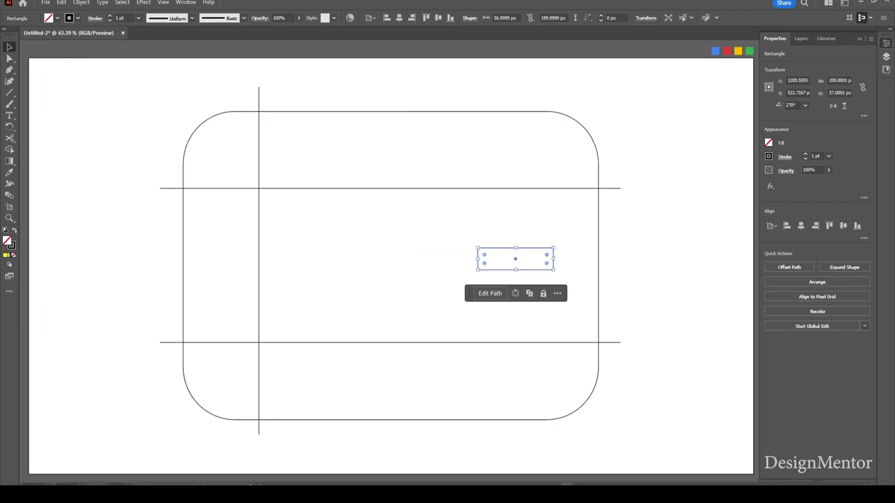
{"action": "key", "text": "shift+Right"}
{"action": "key", "text": "shift+Right"}
{"action": "key", "text": "shift+Right"}
{"action": "key", "text": "shift+Right"}
{"action": "key", "text": "shift+Right"}
{"action": "key", "text": "shift+Right"}
{"action": "key", "text": "shift+Right"}
{"action": "key", "text": "shift+Right"}
{"action": "key", "text": "shift+Right"}
{"action": "key", "text": "shift+Right"}
{"action": "key", "text": "shift+Right"}
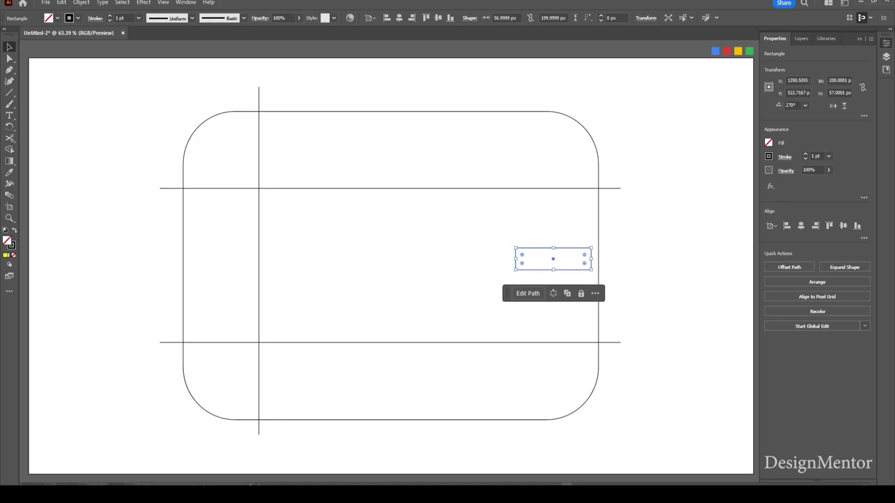
{"action": "key", "text": "shift+Right"}
{"action": "key", "text": "shift+Right"}
{"action": "key", "text": "shift+Right"}
{"action": "key", "text": "shift+Right"}
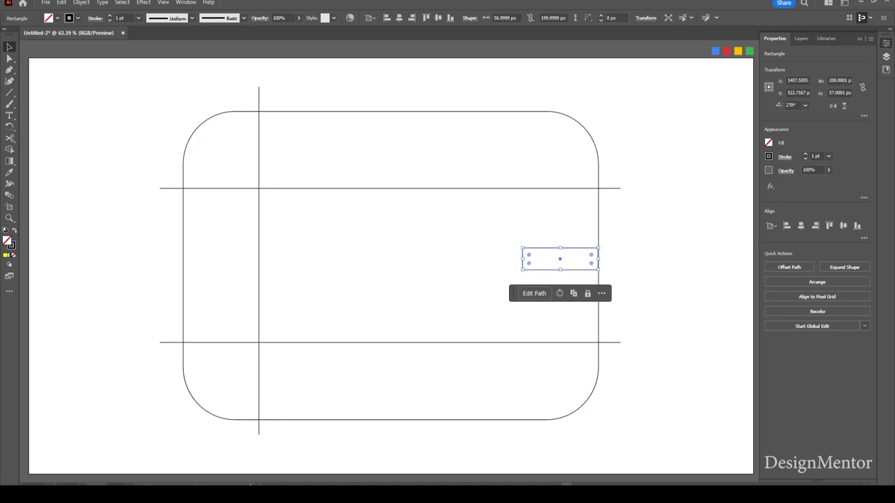
{"action": "key", "text": "Left"}
{"action": "key", "text": "ctrl+shift+a"}
Alt-duplicate the vertical line rightwards to the small rectangle's left edge.
{"action": "left_click", "coordinate": [259, 91]}
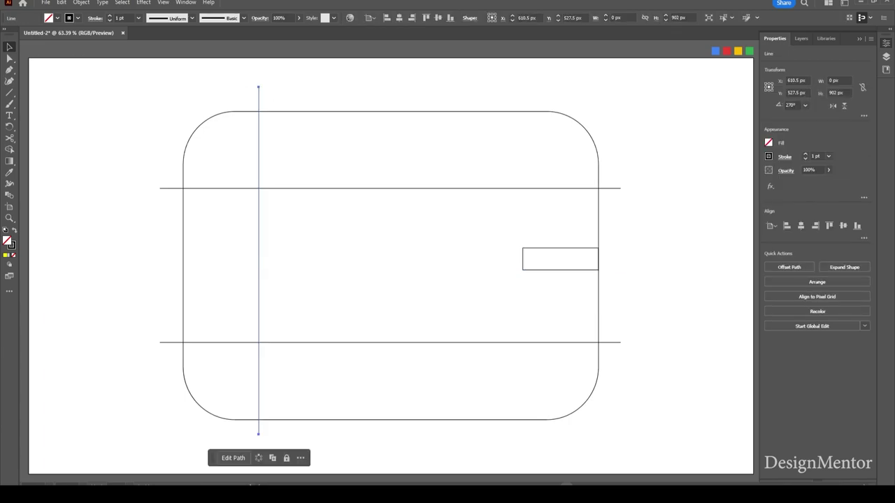
{"action": "key", "text": "alt+Right"}
{"action": "key", "text": "Right"}
{"action": "key", "text": "Right"}
{"action": "key", "text": "Right"}
{"action": "key", "text": "Right"}
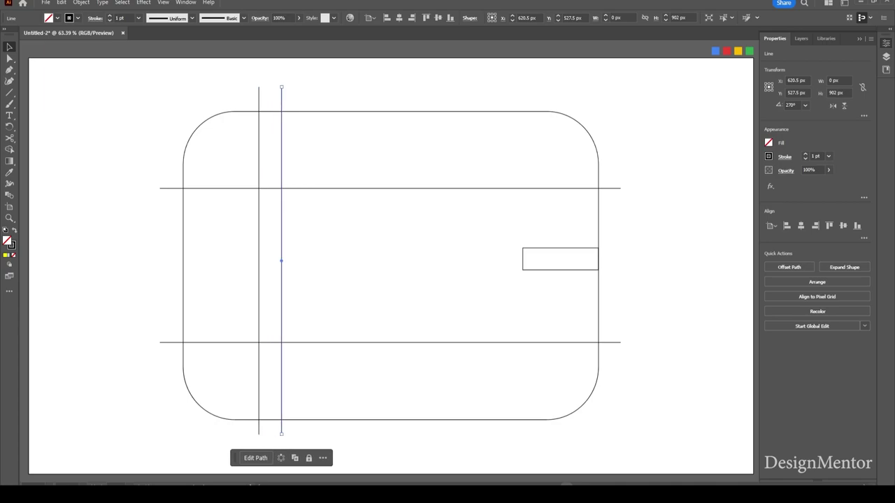
{"action": "key", "text": "Right"}
{"action": "key", "text": "Right"}
{"action": "key", "text": "Right"}
{"action": "key", "text": "Right"}
{"action": "key", "text": "Right"}
{"action": "key", "text": "Right"}
{"action": "key", "text": "Right"}
{"action": "key", "text": "Right"}
{"action": "key", "text": "Right"}
{"action": "key", "text": "Right"}
{"action": "key", "text": "Right"}
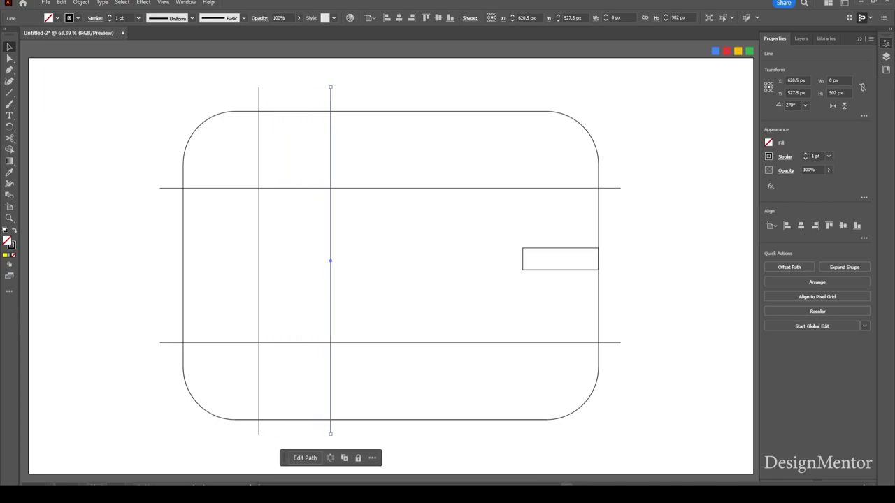
{"action": "key", "text": "Right"}
{"action": "key", "text": "Right"}
{"action": "key", "text": "Right"}
{"action": "key", "text": "Right"}
{"action": "key", "text": "Right"}
{"action": "key", "text": "Right"}
{"action": "key", "text": "Right"}
{"action": "key", "text": "Right"}
{"action": "key", "text": "Right"}
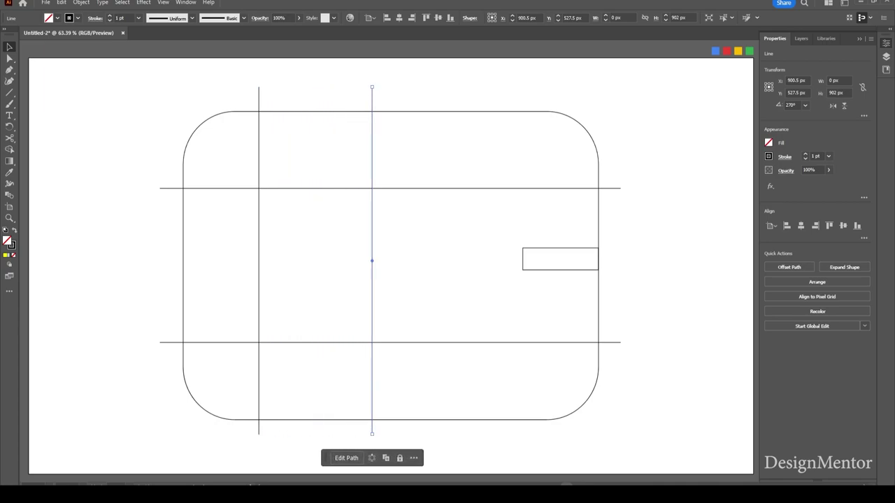
{"action": "key", "text": "Right"}
{"action": "key", "text": "Right"}
{"action": "key", "text": "Right"}
{"action": "key", "text": "Right"}
{"action": "key", "text": "Right"}
{"action": "key", "text": "Right"}
{"action": "key", "text": "Right"}
{"action": "key", "text": "Right"}
{"action": "key", "text": "Right"}
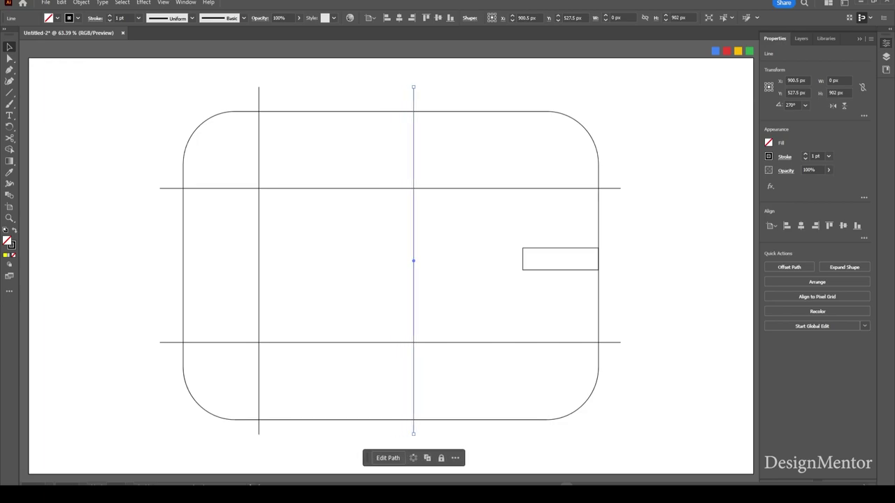
{"action": "key", "text": "Right"}
{"action": "key", "text": "Right"}
{"action": "key", "text": "Right"}
{"action": "key", "text": "Right"}
{"action": "key", "text": "Right"}
{"action": "key", "text": "Right"}
{"action": "key", "text": "Right"}
{"action": "key", "text": "Right"}
{"action": "key", "text": "Right"}
{"action": "key", "text": "Right"}
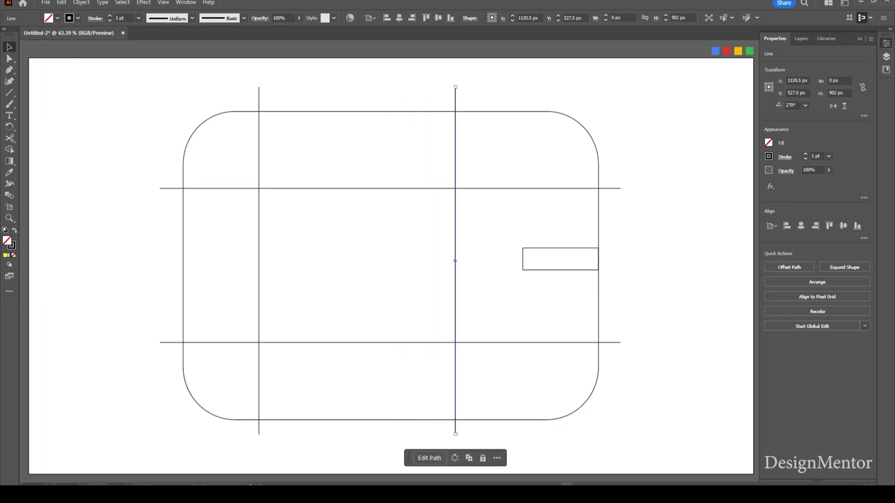
{"action": "key", "text": "Right"}
{"action": "key", "text": "Right"}
{"action": "key", "text": "Right"}
{"action": "key", "text": "Right"}
{"action": "key", "text": "Right"}
{"action": "key", "text": "Right"}
{"action": "key", "text": "Right"}
{"action": "key", "text": "Right"}
{"action": "key", "text": "Right"}
{"action": "key", "text": "Right"}
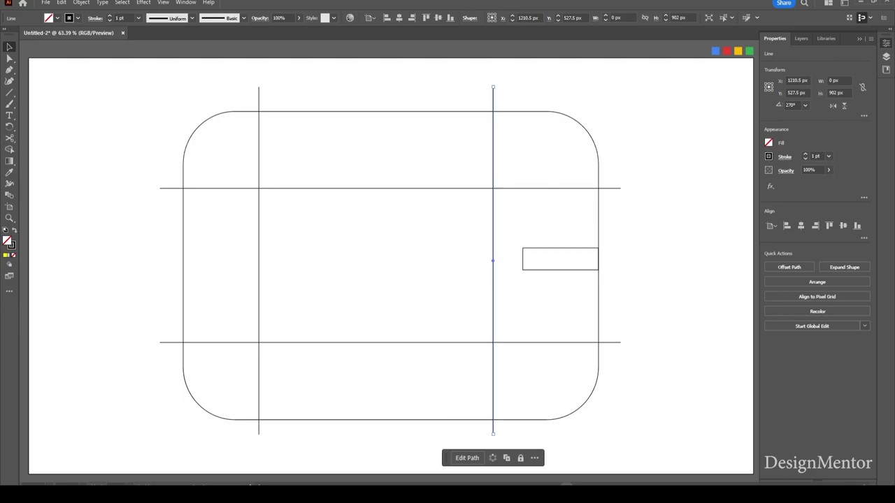
{"action": "key", "text": "Right"}
{"action": "key", "text": "Right"}
{"action": "key", "text": "Right"}
{"action": "key", "text": "Right"}
{"action": "key", "text": "Right"}
{"action": "key", "text": "Right"}
{"action": "key", "text": "Right"}
{"action": "key", "text": "Right"}
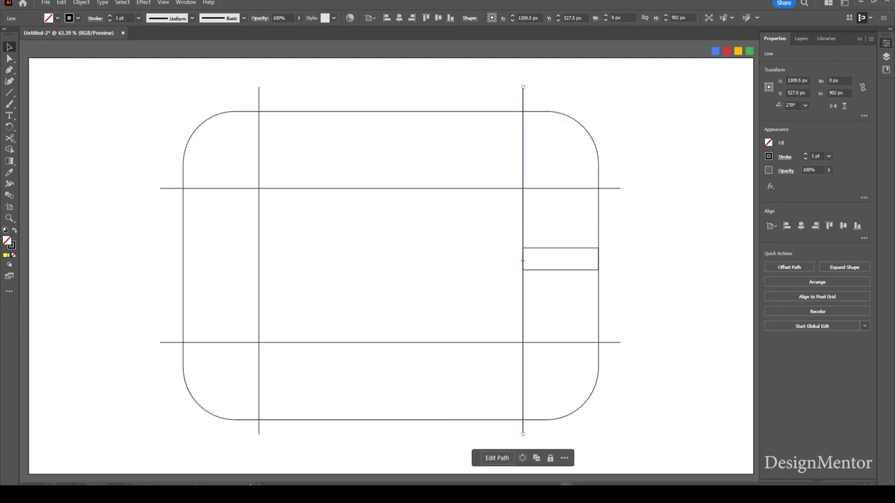
Delete the small measuring rectangle.
{"action": "key", "text": "ctrl+shift+a"}
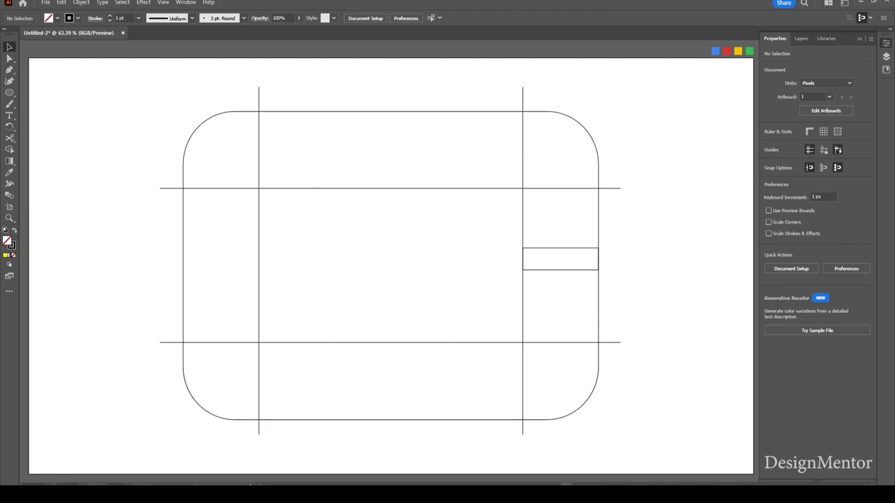
{"action": "left_click", "coordinate": [562, 247]}
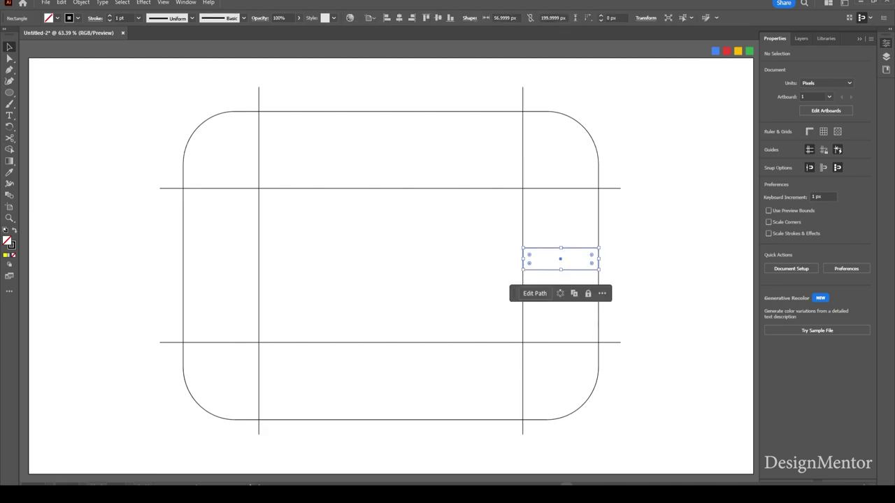
{"action": "key", "text": "Delete"}
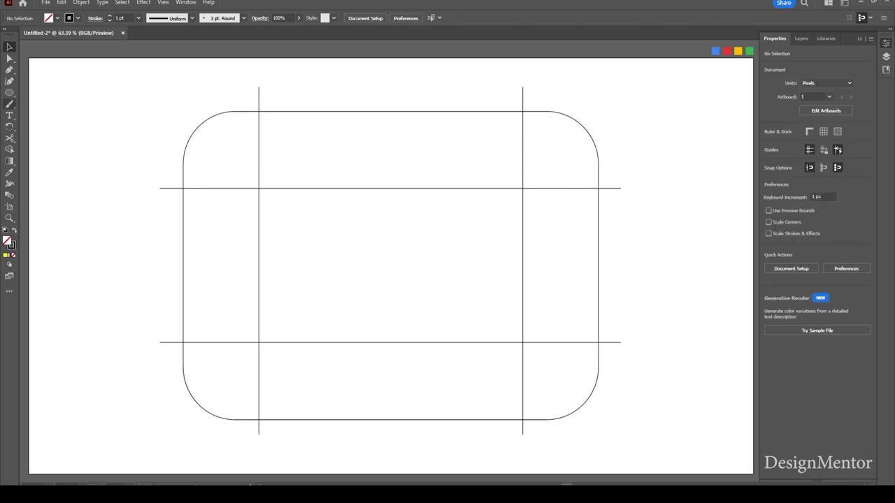
Draw a 200 × 200 px circle and drag it into the top-left grid cell.
{"action": "key", "text": "l"}
{"action": "left_click", "coordinate": [259, 188]}
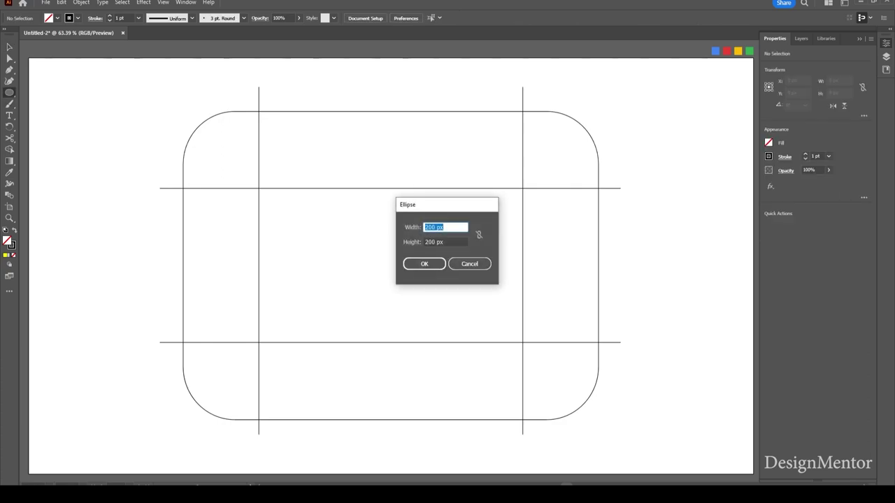
{"action": "type", "text": "200"}
{"action": "key", "text": "Tab"}
{"action": "type", "text": "200"}
{"action": "key", "text": "Return"}
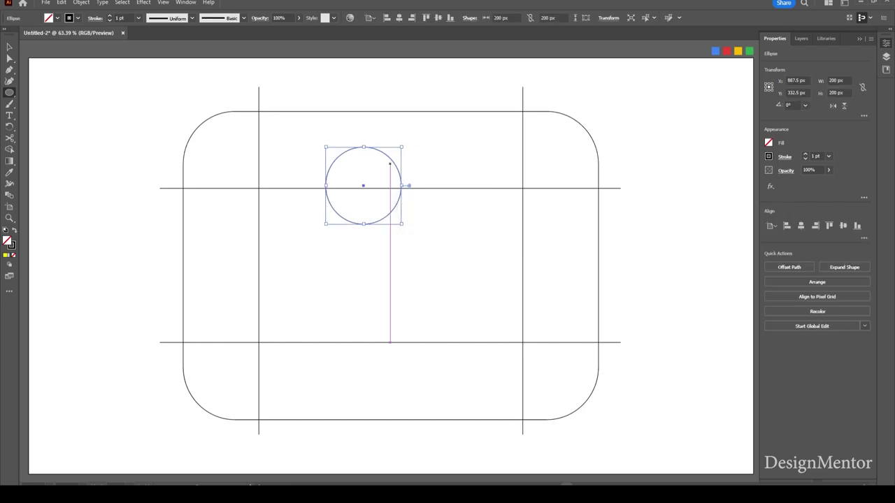
{"action": "key", "text": "v"}
{"action": "mouse_move", "coordinate": [374, 147]}
{"action": "left_mouse_down"}
{"action": "mouse_move", "coordinate": [308, 113]}
{"action": "mouse_move", "coordinate": [323, 112]}
{"action": "left_mouse_up"}
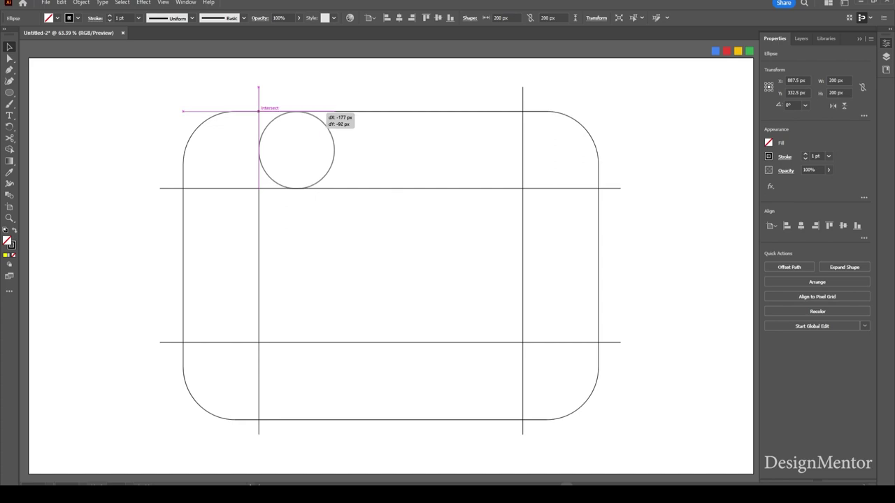
{"action": "key", "text": "ctrl+shift+a"}
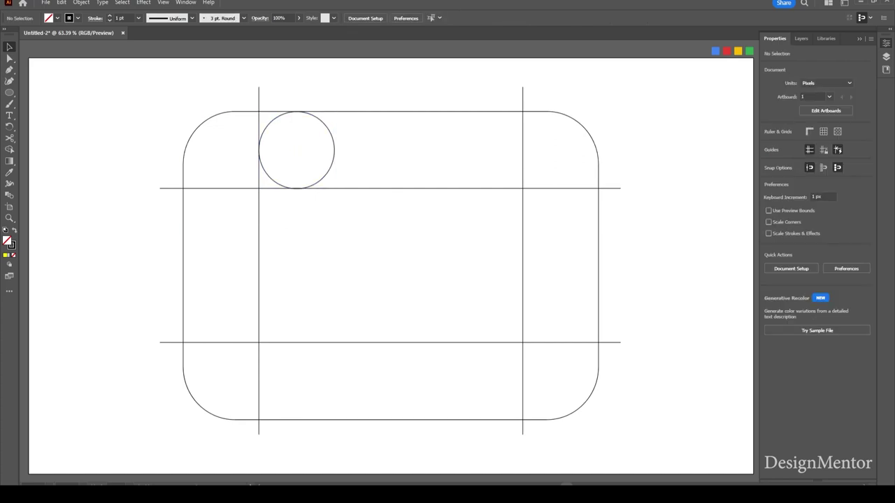
{"action": "left_click", "coordinate": [334, 154]}
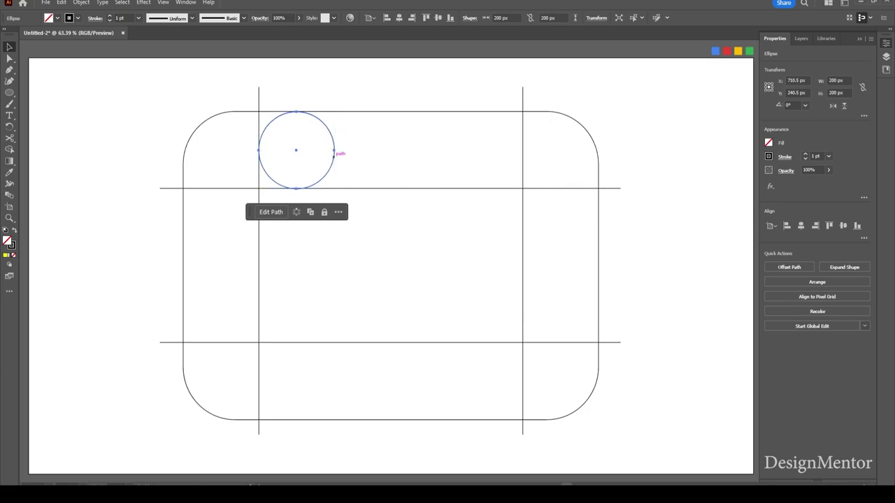
Paste a copy of the circle onto the right vertical line, nudged 1 px up and left.
{"action": "key", "text": "ctrl+c"}
{"action": "key", "text": "ctrl+v"}
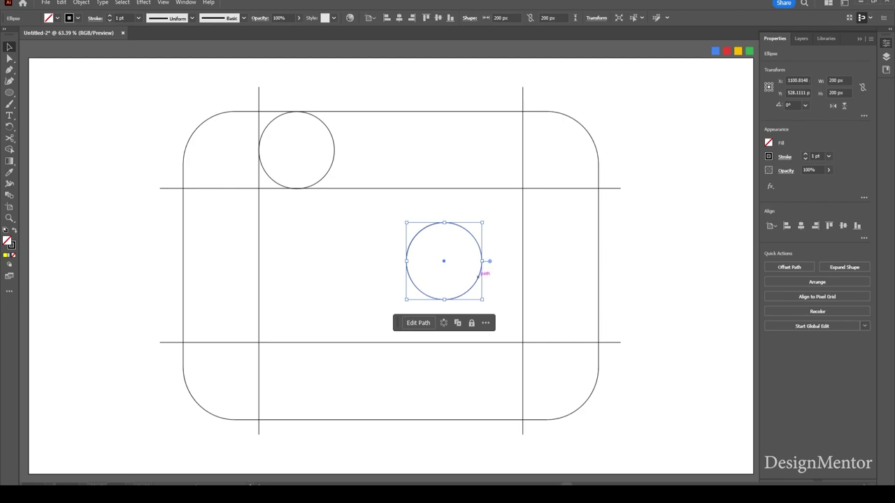
{"action": "left_click_drag", "start_coordinate": [480, 277], "coordinate": [594, 245]}
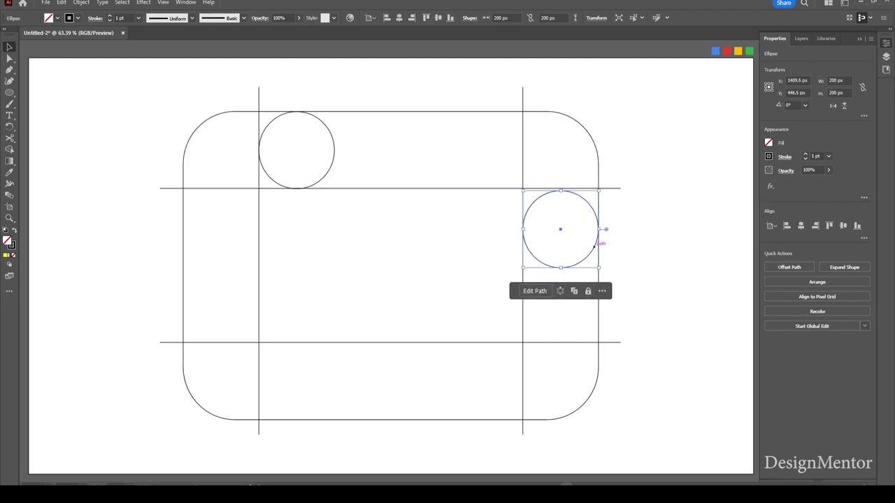
{"action": "key", "text": "Up"}
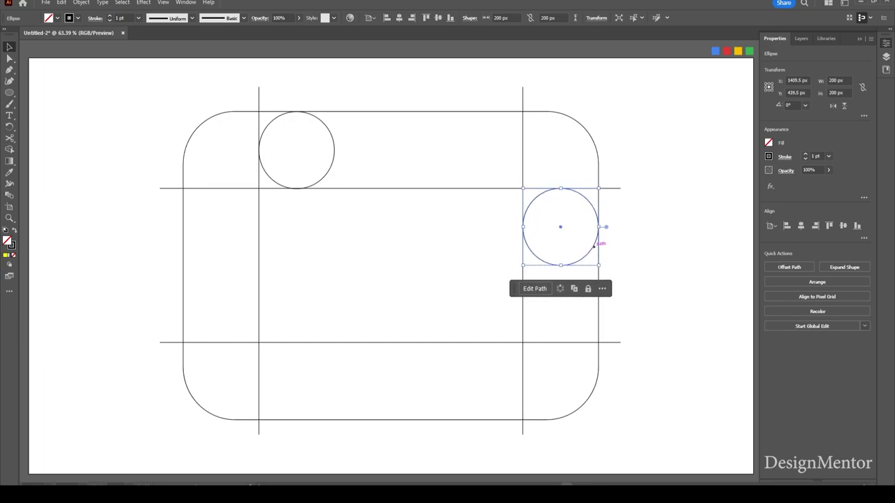
{"action": "key", "text": "Left"}
Move a circle copy down onto the bottom guide.
{"action": "key", "text": "a"}
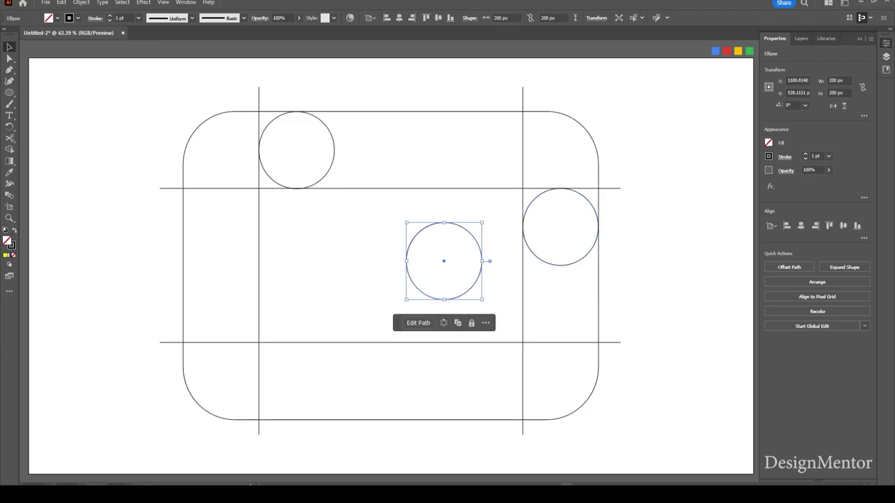
{"action": "left_click_drag", "start_coordinate": [474, 286], "coordinate": [516, 406]}
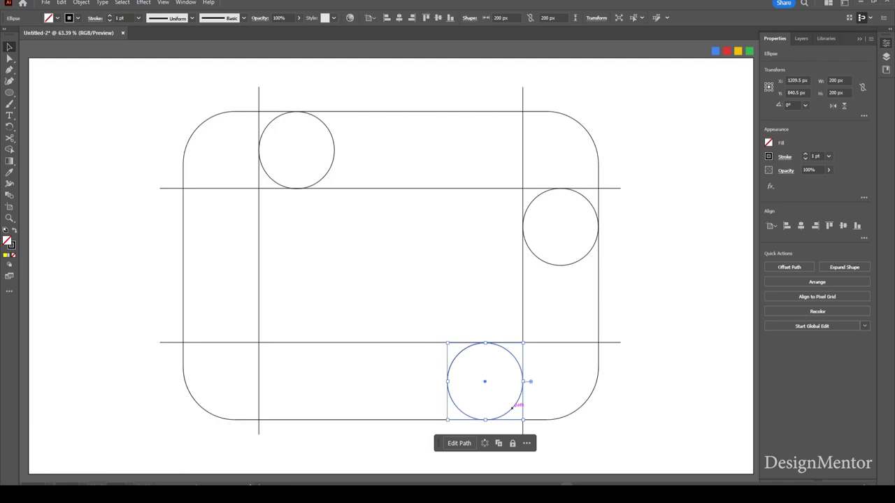
{"action": "left_click", "coordinate": [516, 405]}
Paste a fourth circle onto the frame's left guide and marquee-select all shapes.
{"action": "key", "text": "ctrl+v"}
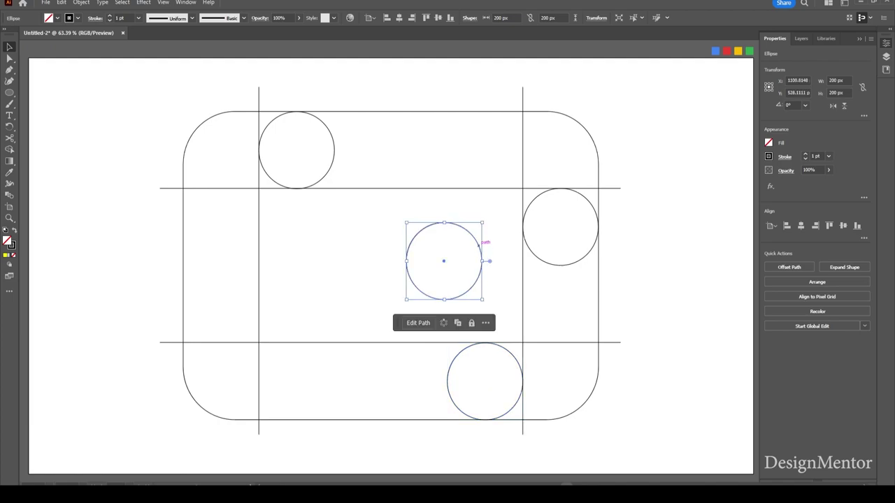
{"action": "mouse_move", "coordinate": [479, 238]}
{"action": "left_mouse_down"}
{"action": "mouse_move", "coordinate": [303, 258]}
{"action": "mouse_move", "coordinate": [254, 283]}
{"action": "left_mouse_up"}
{"action": "key", "text": "Up"}
{"action": "key", "text": "Up"}
{"action": "key", "text": "Up"}
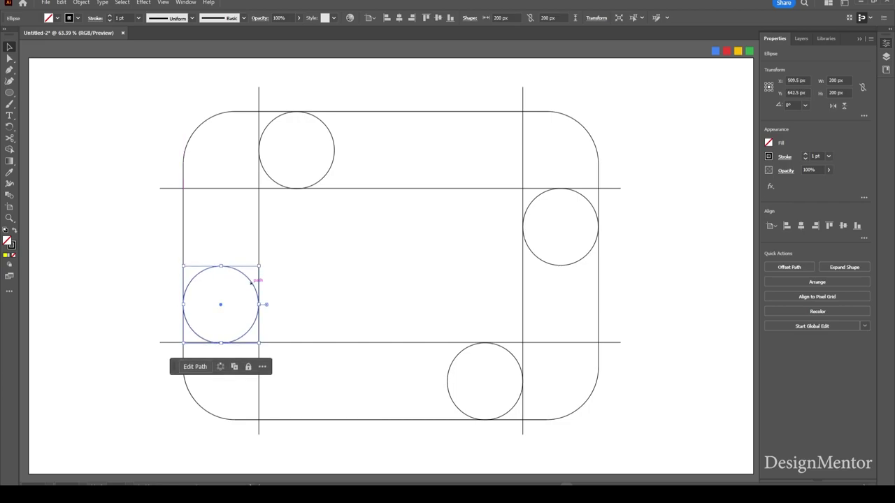
{"action": "key", "text": "Up"}
{"action": "key", "text": "Up"}
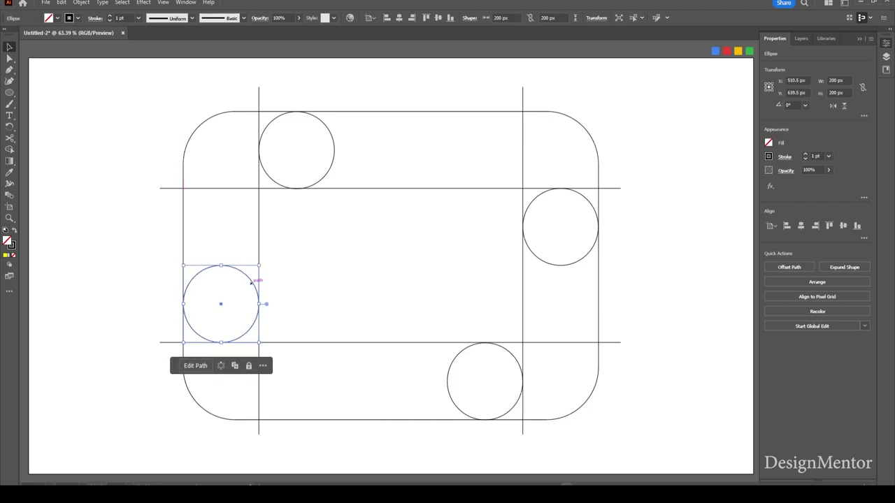
{"action": "key", "text": "Right"}
{"action": "key", "text": "Left"}
{"action": "key", "text": "ctrl+shift+a"}
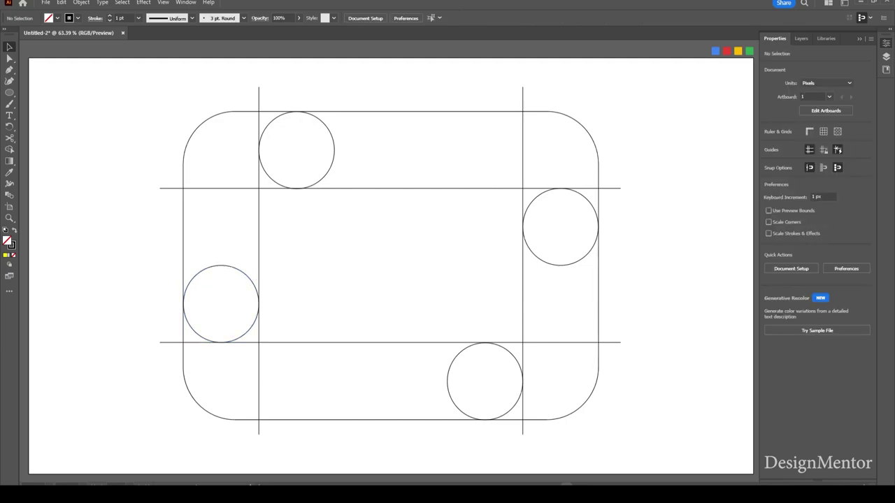
{"action": "left_click_drag", "start_coordinate": [148, 90], "coordinate": [640, 435]}
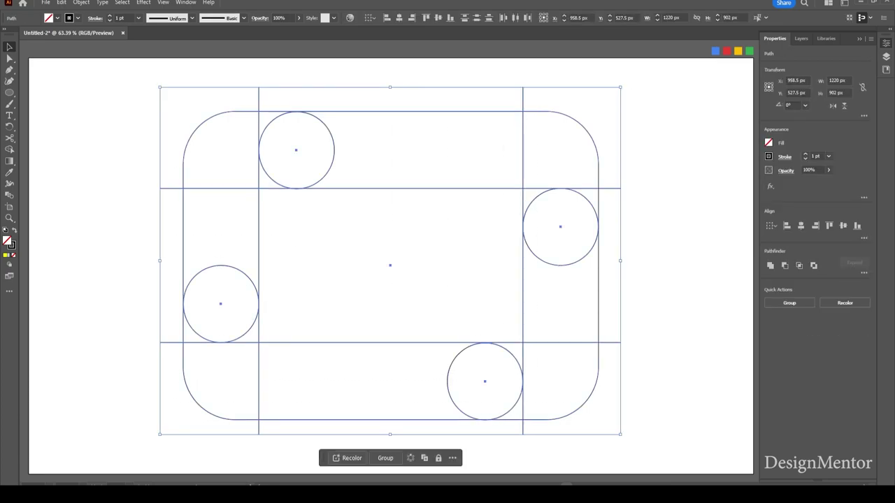
Merge the top strip with the top-left circle using Shape Builder.
{"action": "key", "text": "shift+m"}
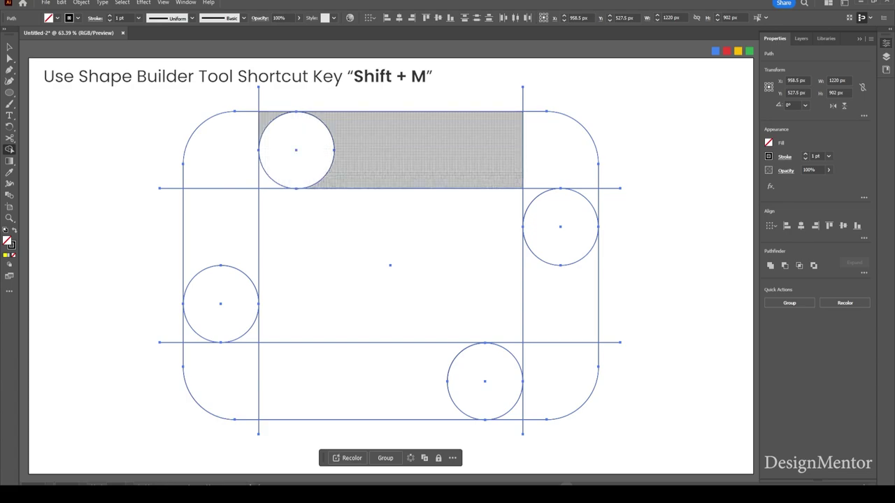
{"action": "left_click_drag", "start_coordinate": [374, 135], "coordinate": [315, 135]}
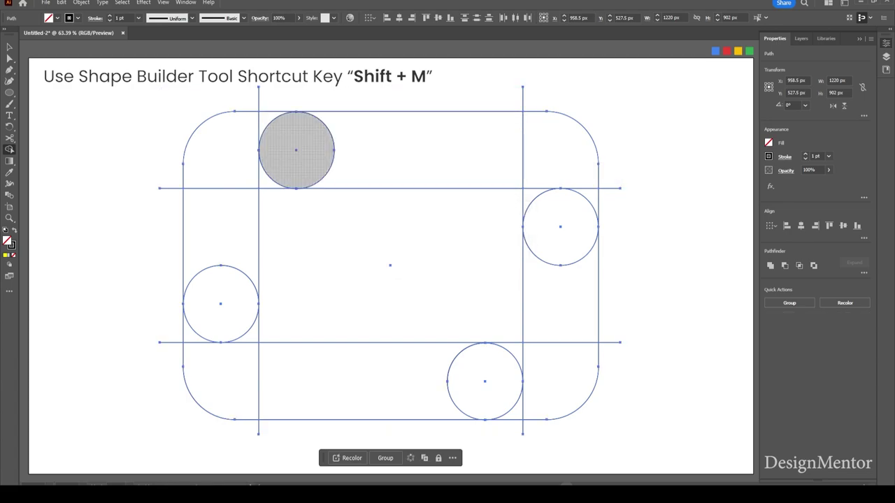
{"action": "mouse_move", "coordinate": [273, 174]}
{"action": "left_mouse_down"}
{"action": "mouse_move", "coordinate": [265, 180]}
{"action": "mouse_move", "coordinate": [349, 161]}
{"action": "mouse_move", "coordinate": [265, 181]}
{"action": "left_mouse_up"}
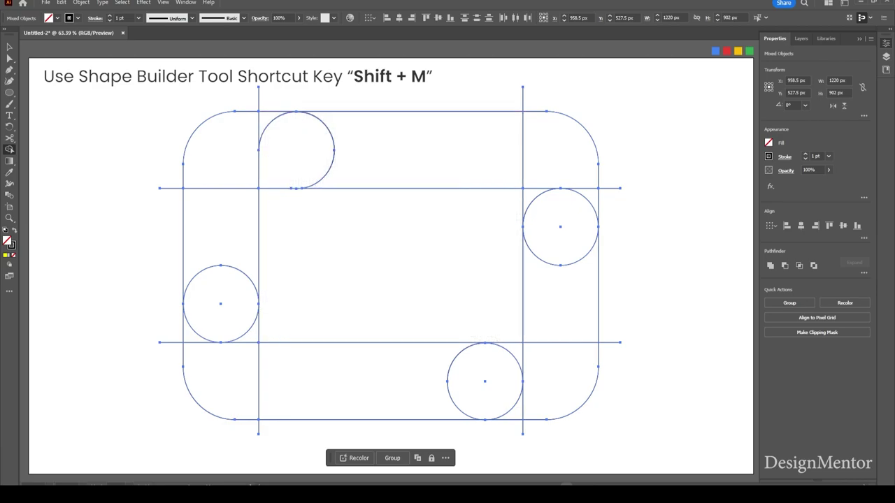
Draw a short vertical line down from the circle's top and deselect it.
{"action": "left_click", "coordinate": [9, 92]}
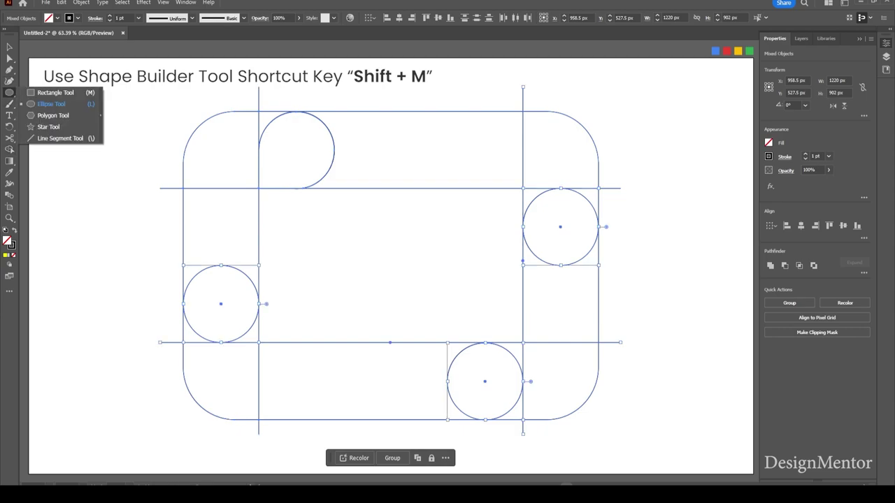
{"action": "left_click", "coordinate": [59, 137]}
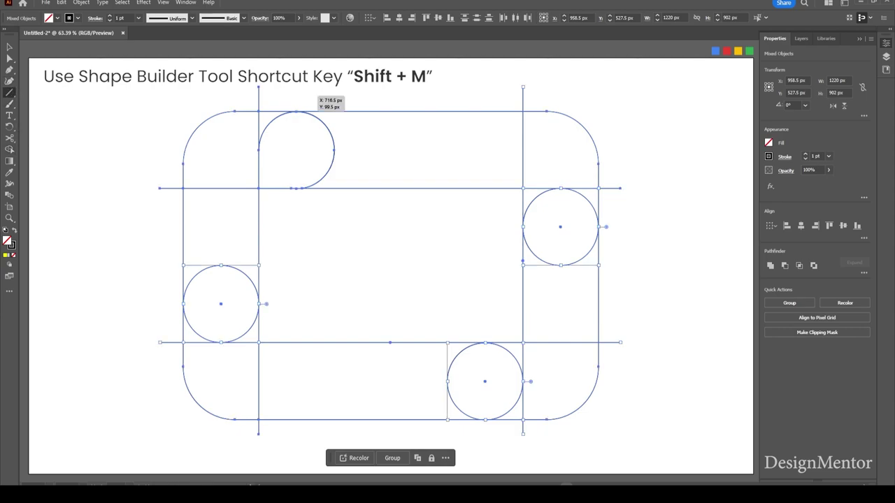
{"action": "left_click_drag", "start_coordinate": [296, 94], "coordinate": [297, 128]}
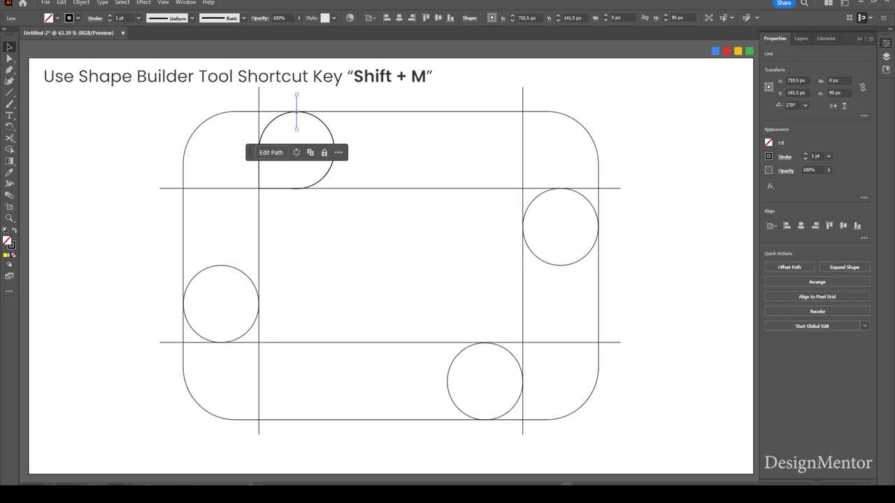
{"action": "key", "text": "v"}
{"action": "key", "text": "ctrl+shift+a"}
Merge the top band with the circle's left half using Shape Builder.
{"action": "key", "text": "ctrl+a"}
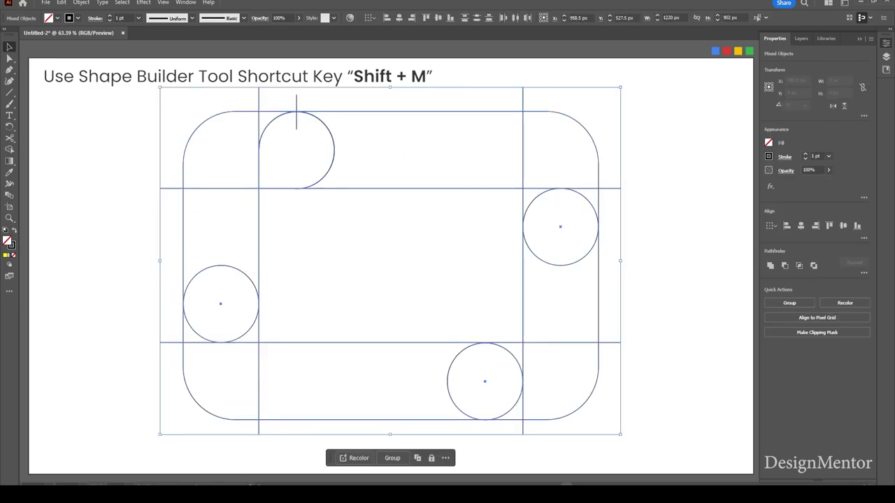
{"action": "key", "text": "shift+m"}
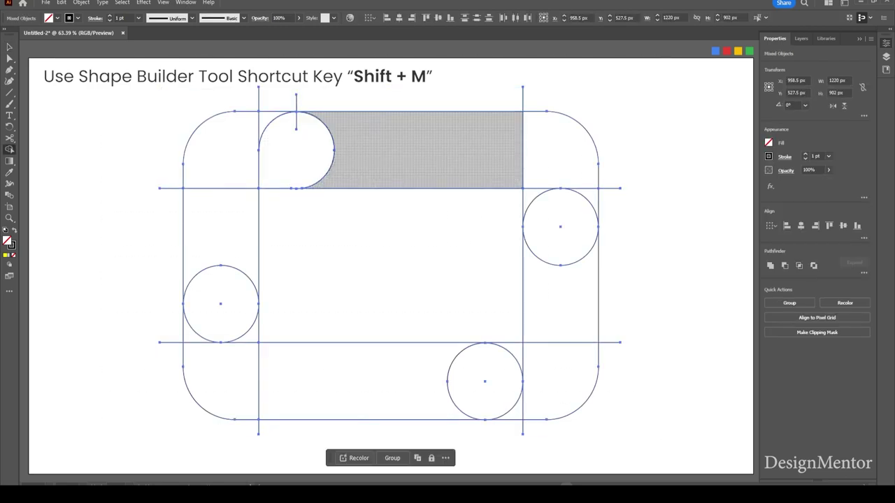
{"action": "left_click_drag", "start_coordinate": [402, 146], "coordinate": [327, 146]}
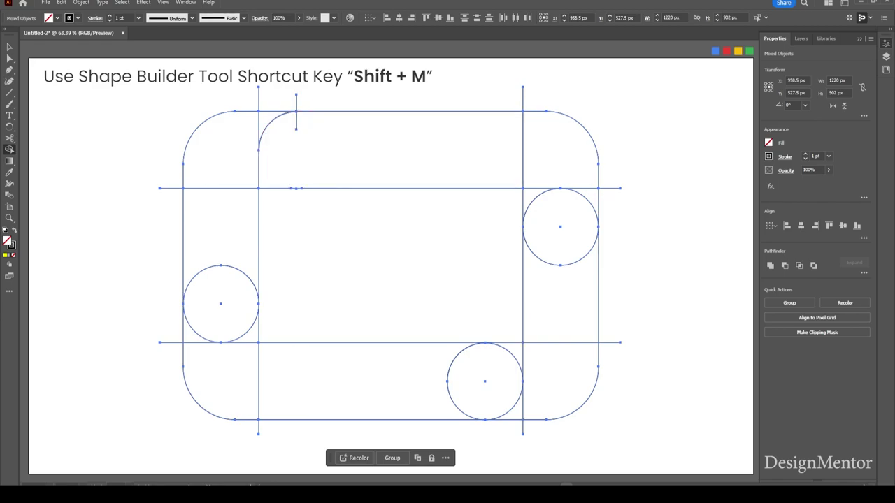
{"action": "key", "text": "v"}
{"action": "key", "text": "ctrl+shift+a"}
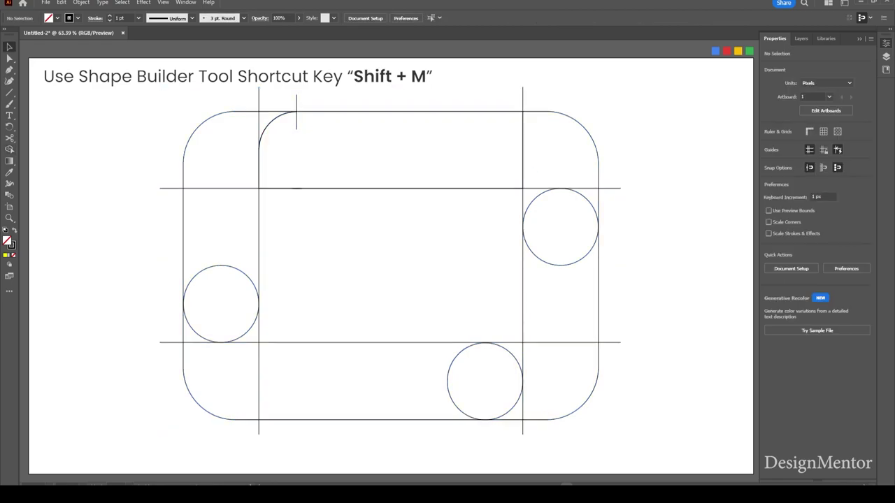
Reselect all guides and shapes, cycle through Shape Builder and Line tools, then deselect.
{"action": "left_click_drag", "start_coordinate": [125, 91], "coordinate": [641, 439]}
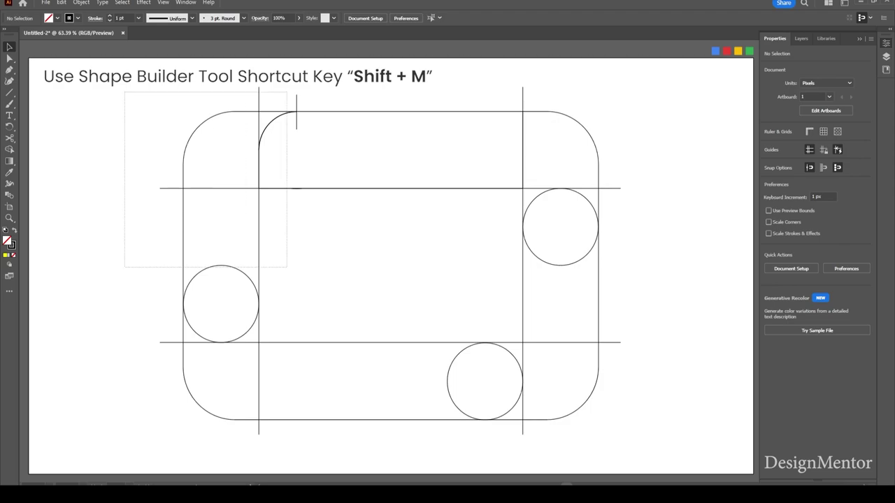
{"action": "key", "text": "shift+m"}
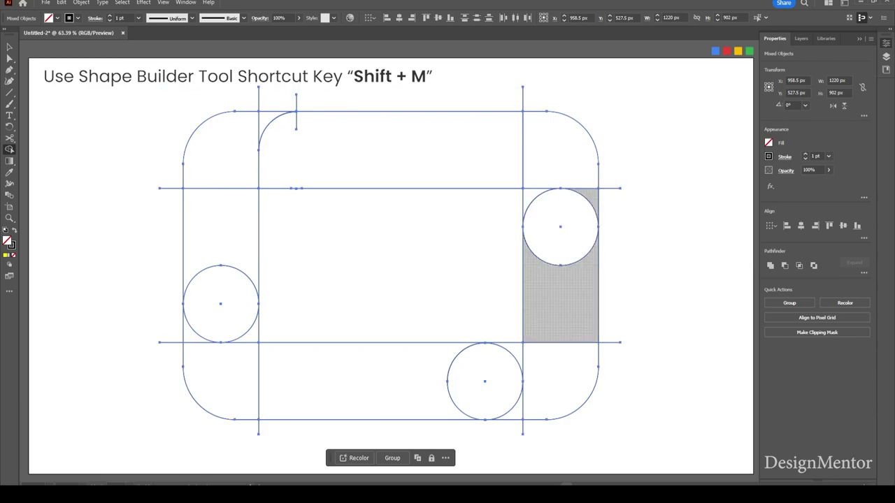
{"action": "key", "text": "backslash"}
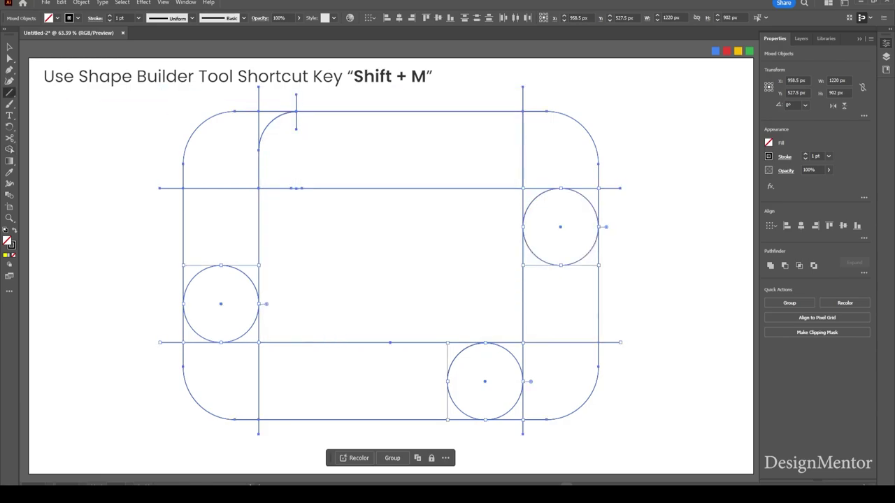
{"action": "key", "text": "v"}
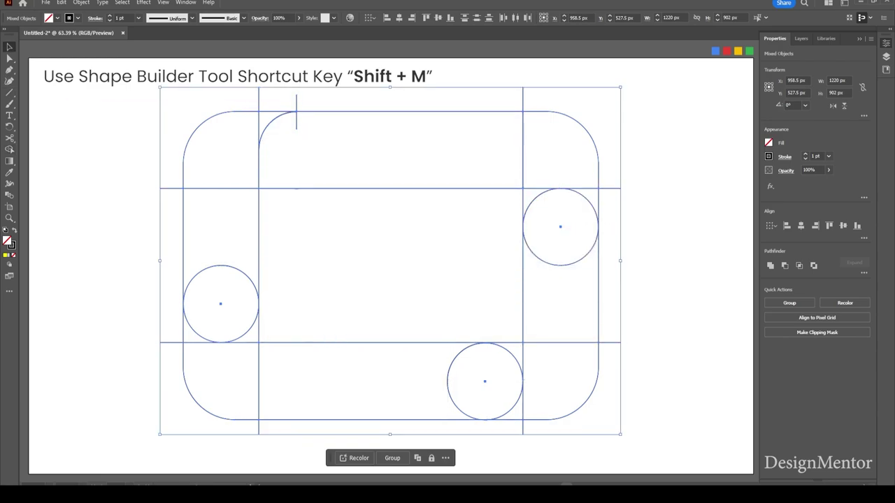
{"action": "key", "text": "ctrl+shift+a"}
Draw a horizontal line out from the right circle's centre with the Line Segment tool.
{"action": "key", "text": "backslash"}
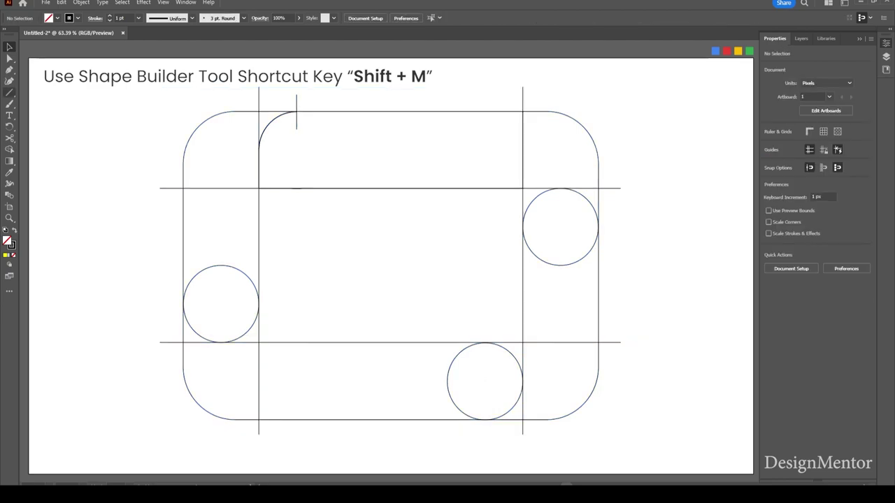
{"action": "left_click_drag", "start_coordinate": [560, 226], "coordinate": [631, 226]}
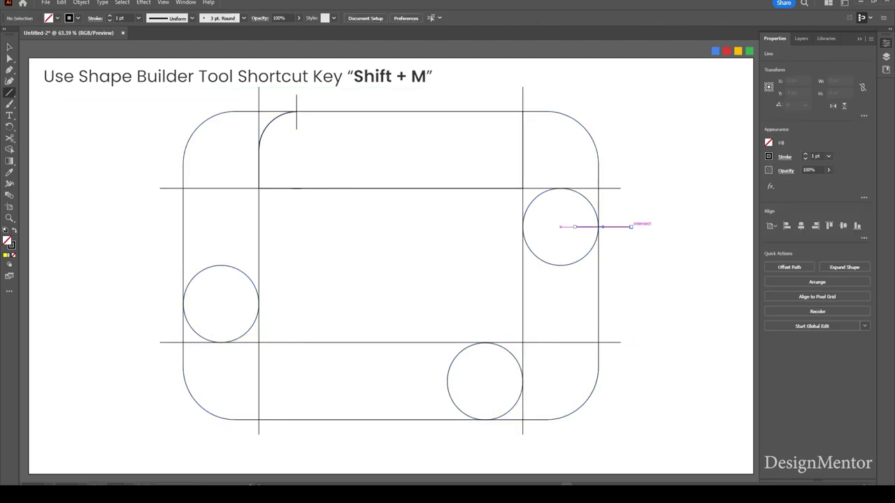
{"action": "key", "text": "v"}
{"action": "key", "text": "ctrl+shift+a"}
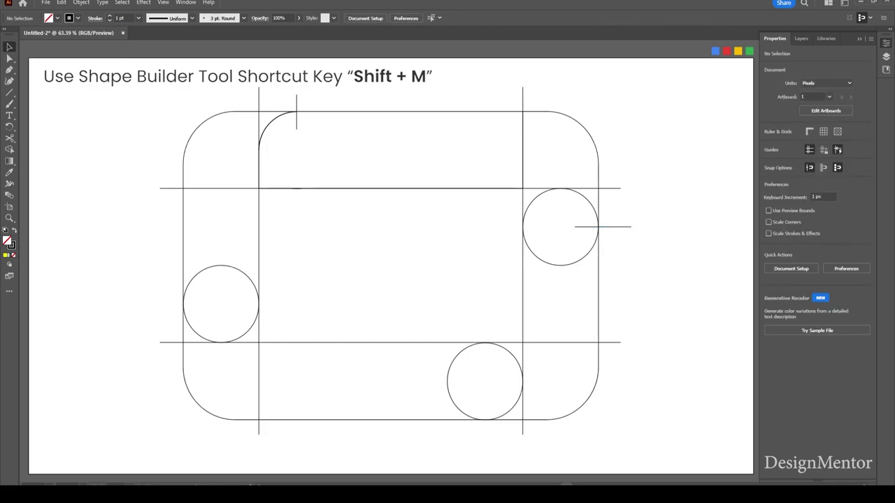
Draw a vertical line down from the bottom circle and a short line left from the left circle.
{"action": "key", "text": "backslash"}
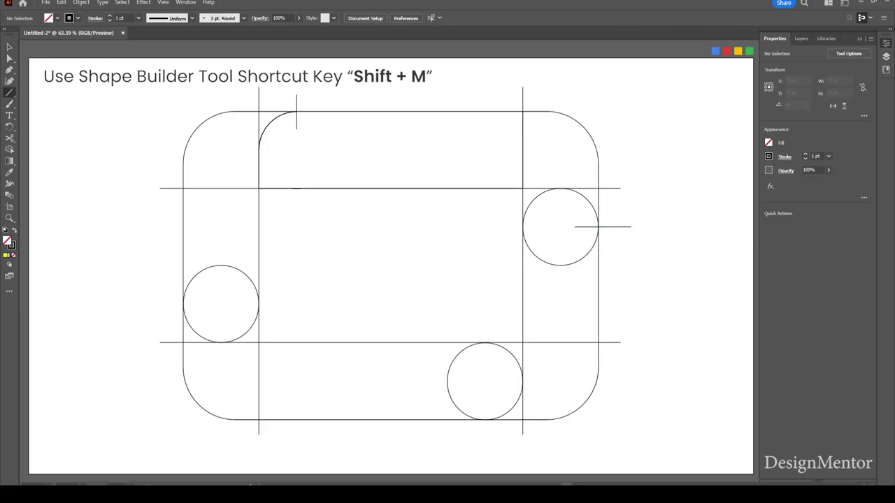
{"action": "left_click_drag", "start_coordinate": [485, 382], "coordinate": [485, 434]}
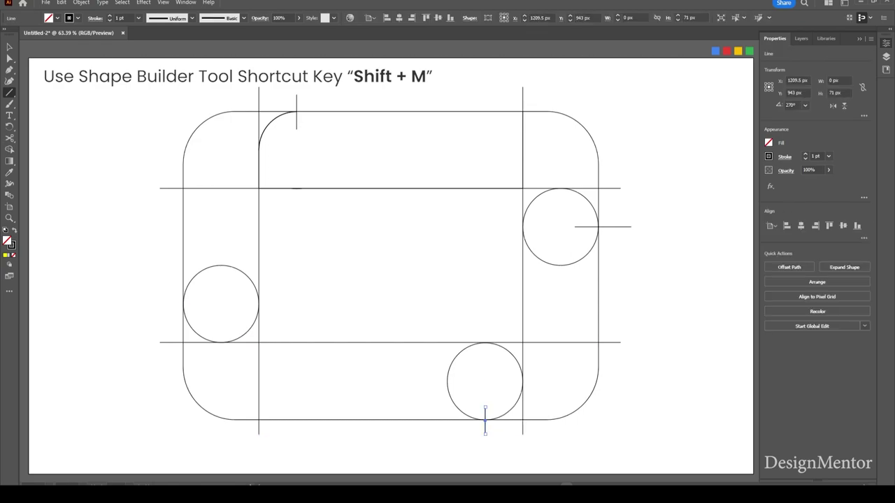
{"action": "left_click_drag", "start_coordinate": [191, 304], "coordinate": [162, 304]}
{"action": "key", "text": "v"}
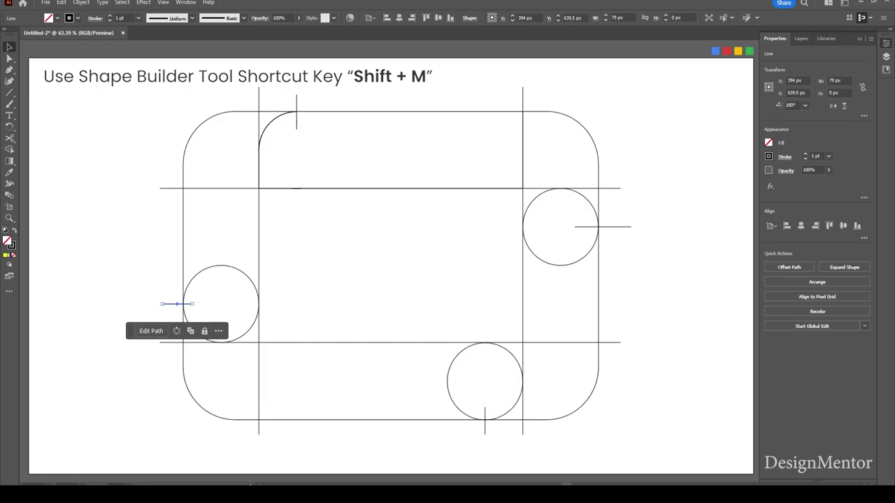
Replace the right circle's line with a shorter one, then marquee-select all construction lines and circles.
{"action": "left_click", "coordinate": [628, 226]}
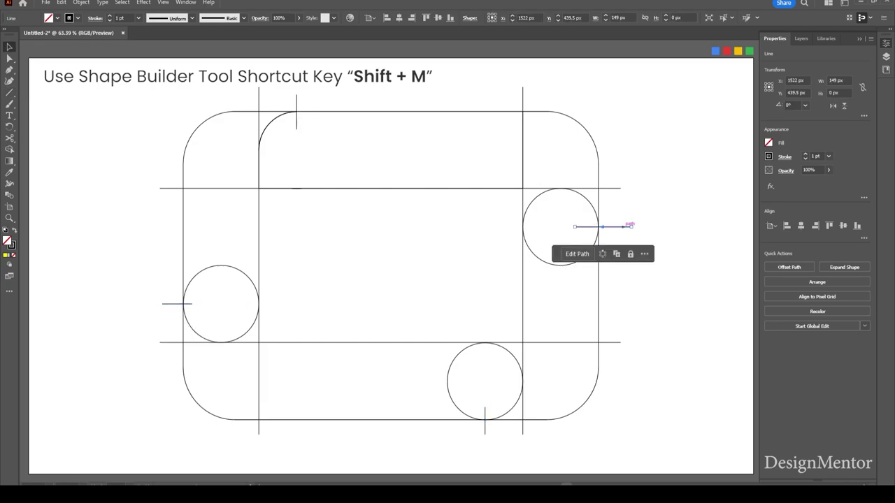
{"action": "key", "text": "Delete"}
{"action": "key", "text": "backslash"}
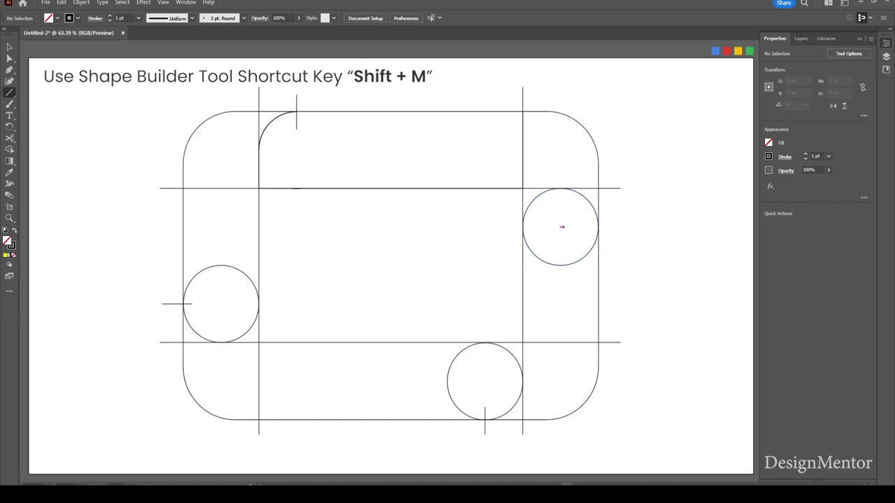
{"action": "left_click_drag", "start_coordinate": [559, 226], "coordinate": [615, 226]}
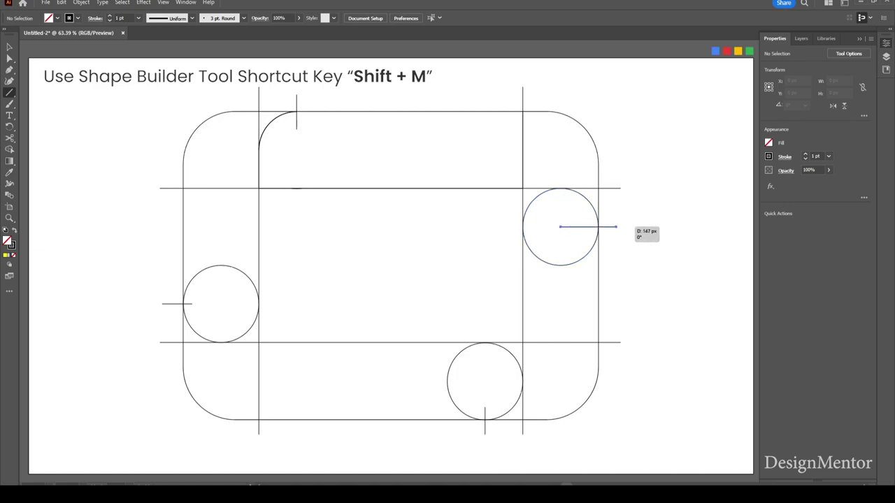
{"action": "key", "text": "v"}
{"action": "key", "text": "ctrl+shift+a"}
{"action": "left_click_drag", "start_coordinate": [108, 91], "coordinate": [647, 448]}
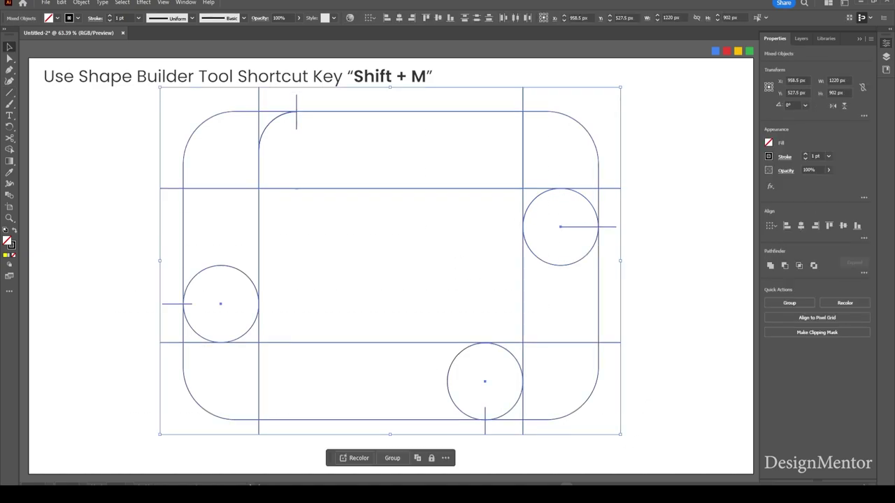
With Shape Builder, merge the right, top and bottom strips with their adjacent corner pieces.
{"action": "key", "text": "shift+m"}
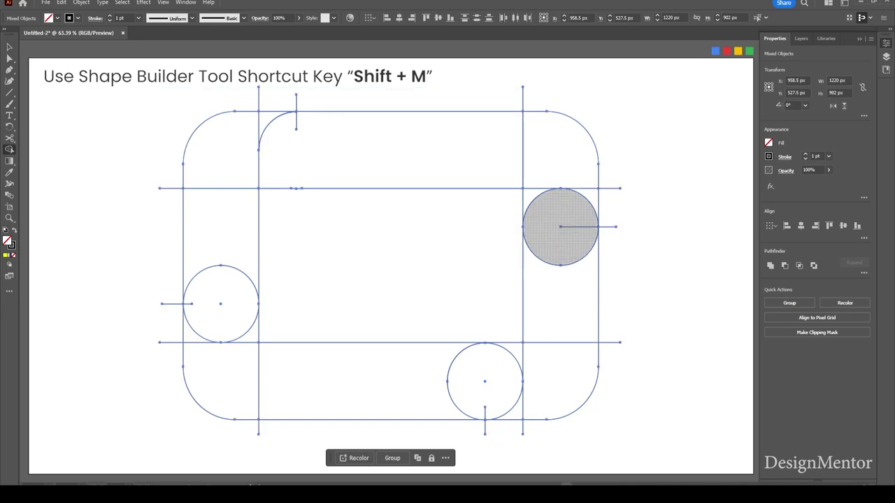
{"action": "left_click_drag", "start_coordinate": [528, 194], "coordinate": [534, 200]}
{"action": "left_click_drag", "start_coordinate": [540, 255], "coordinate": [528, 279]}
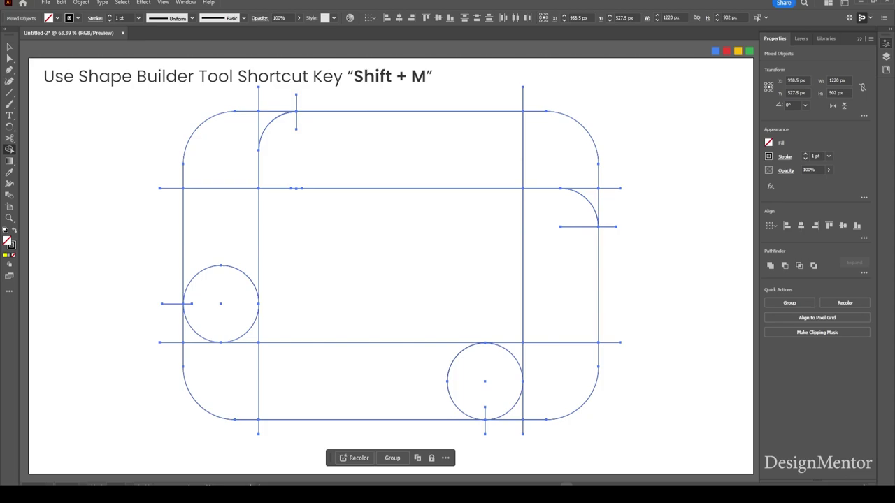
{"action": "left_click_drag", "start_coordinate": [552, 294], "coordinate": [559, 380]}
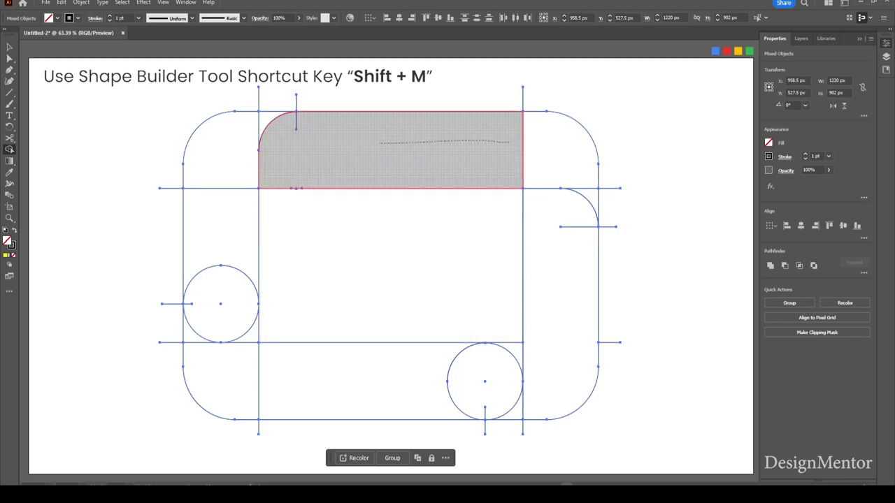
{"action": "left_click_drag", "start_coordinate": [378, 143], "coordinate": [559, 144]}
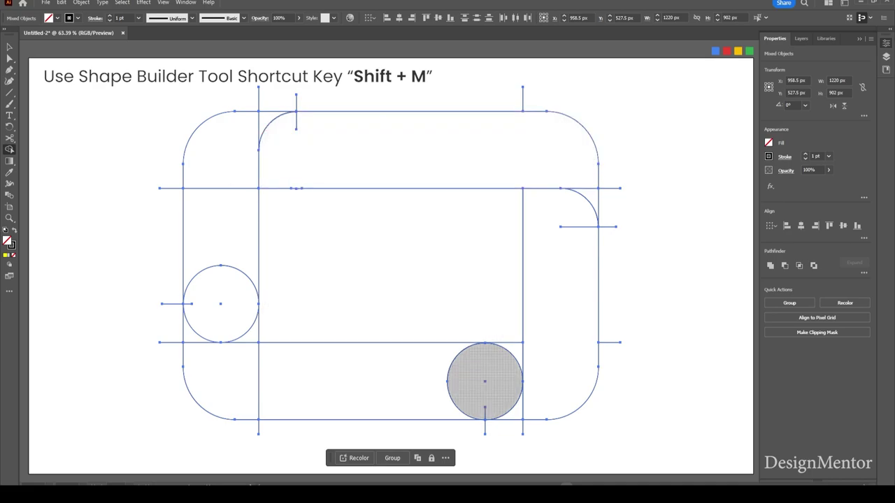
{"action": "left_click_drag", "start_coordinate": [392, 384], "coordinate": [484, 408]}
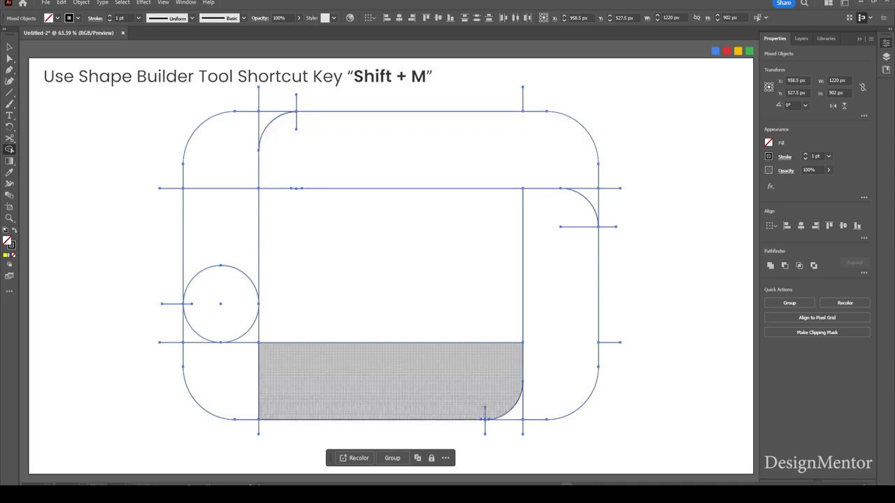
{"action": "left_click_drag", "start_coordinate": [328, 381], "coordinate": [216, 388]}
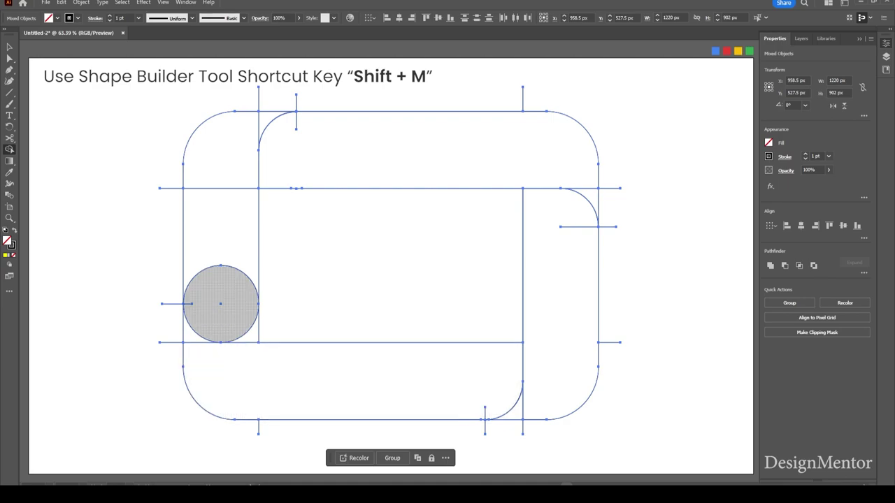
Merge the left strip into the top-left corner and join the top, right and bottom strips to their corners.
{"action": "mouse_move", "coordinate": [227, 283]}
{"action": "left_mouse_down"}
{"action": "mouse_move", "coordinate": [214, 192]}
{"action": "mouse_move", "coordinate": [218, 147]}
{"action": "left_mouse_up"}
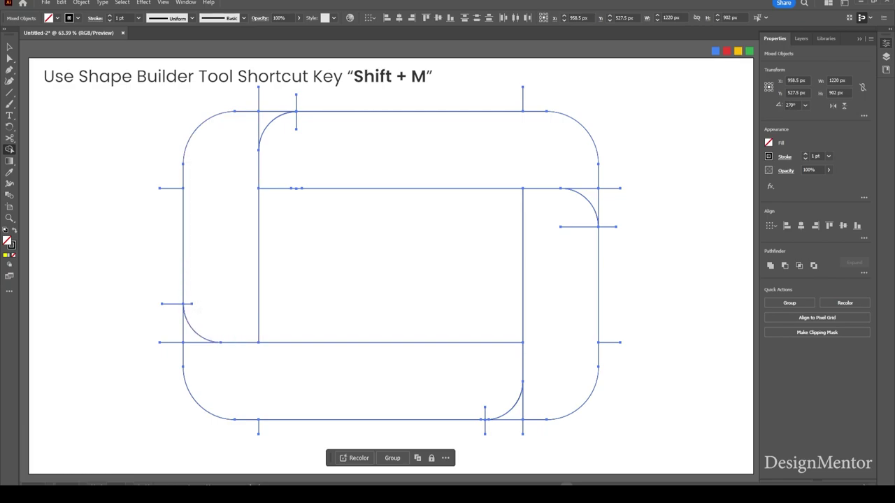
{"action": "left_click_drag", "start_coordinate": [220, 231], "coordinate": [269, 126]}
{"action": "left_click_drag", "start_coordinate": [420, 150], "coordinate": [583, 203]}
{"action": "left_click_drag", "start_coordinate": [559, 293], "coordinate": [510, 402]}
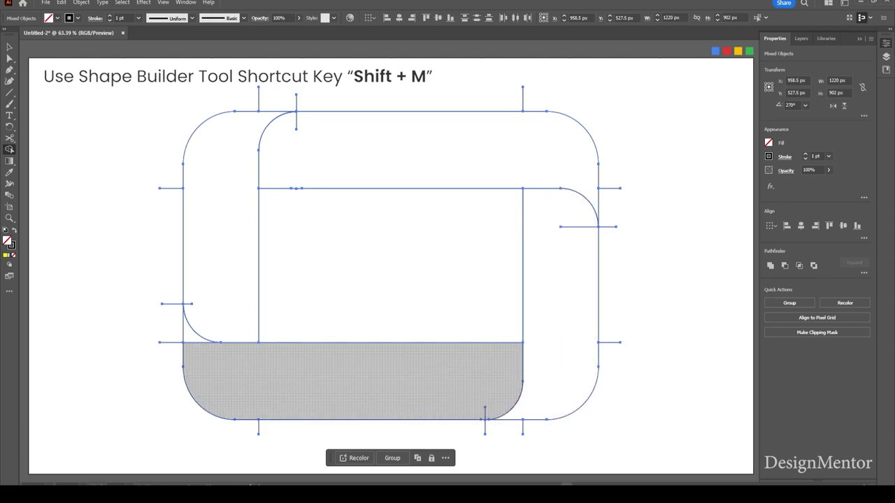
{"action": "left_click_drag", "start_coordinate": [350, 381], "coordinate": [199, 328]}
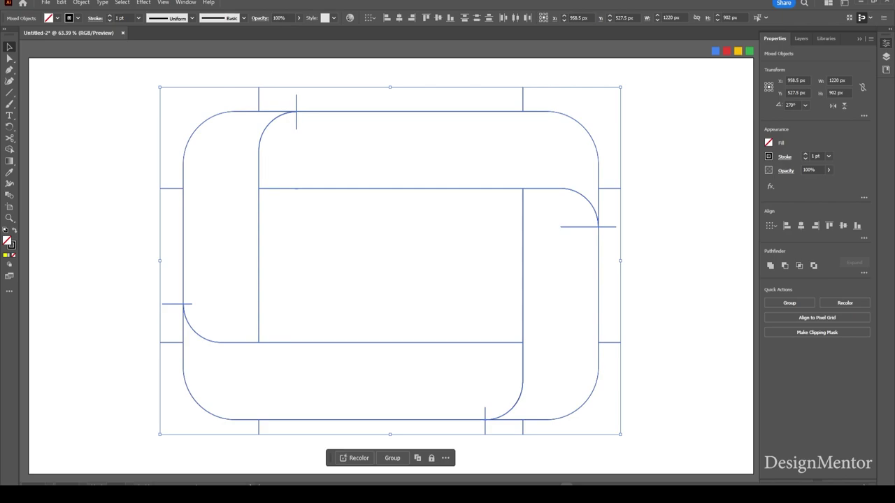
Colour the top band blue and the right band red using the Eyedropper on the swatches.
{"action": "key", "text": "shift+m"}
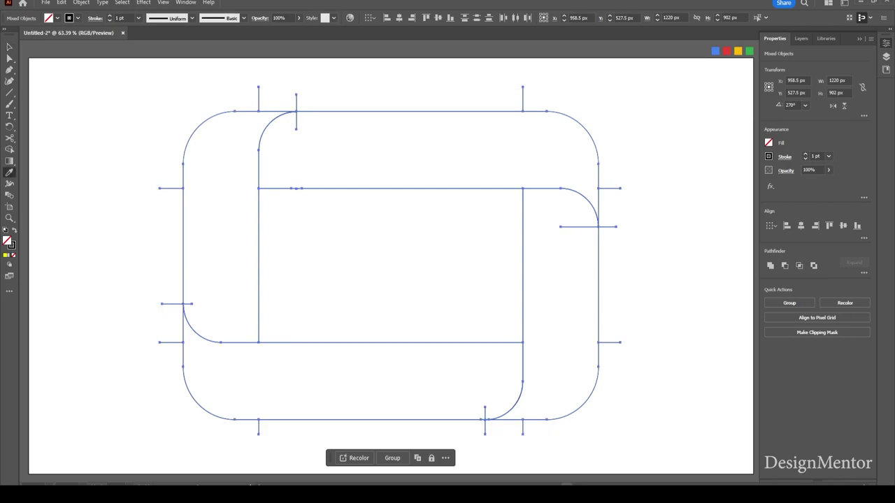
{"action": "key", "text": "v"}
{"action": "left_click", "coordinate": [412, 84]}
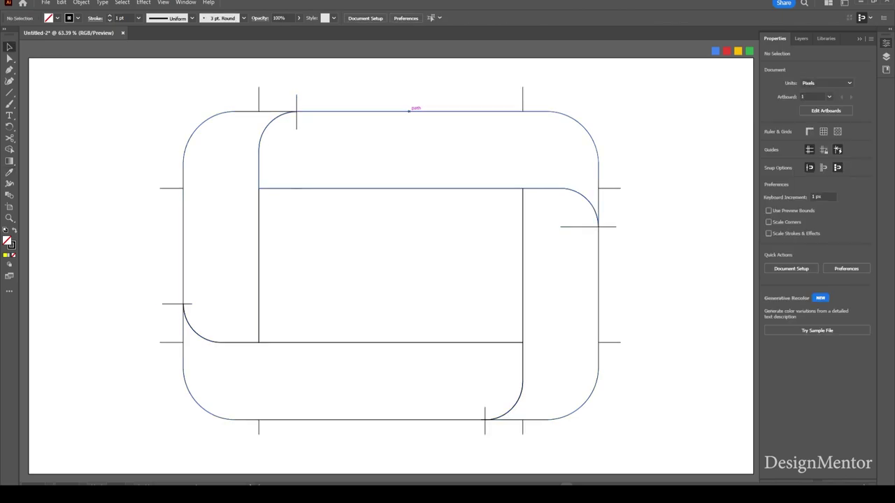
{"action": "left_click", "coordinate": [411, 110]}
{"action": "key", "text": "shift+m"}
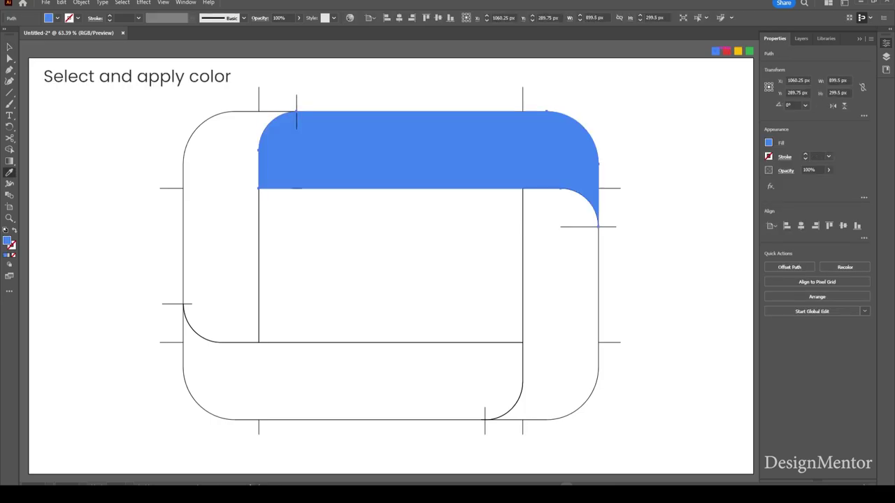
{"action": "key", "text": "v"}
{"action": "left_click", "coordinate": [663, 280]}
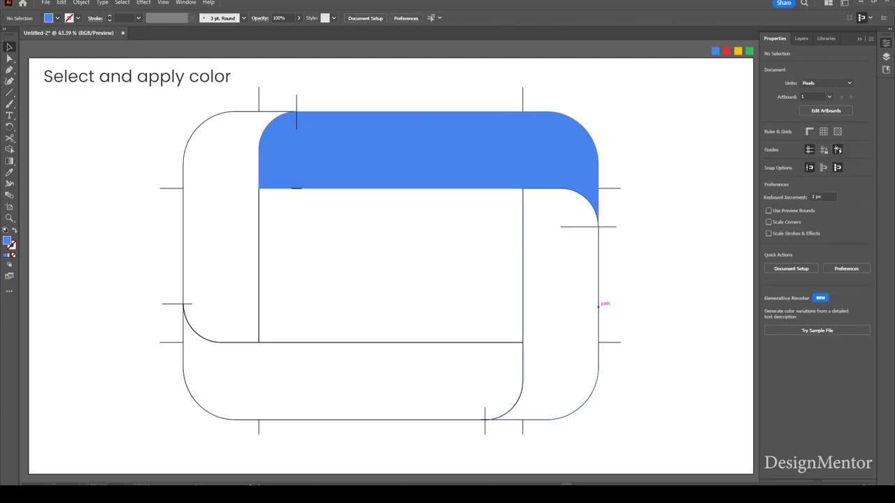
{"action": "left_click", "coordinate": [598, 303]}
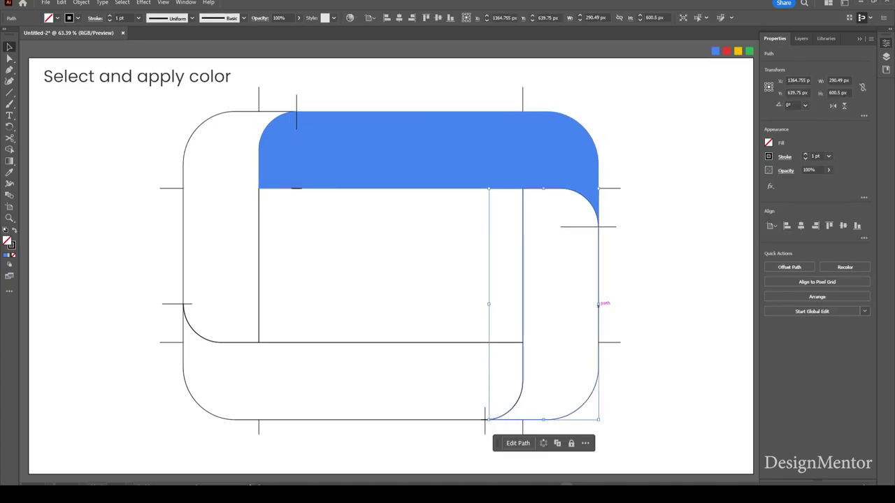
{"action": "key", "text": "i"}
{"action": "left_click", "coordinate": [727, 51]}
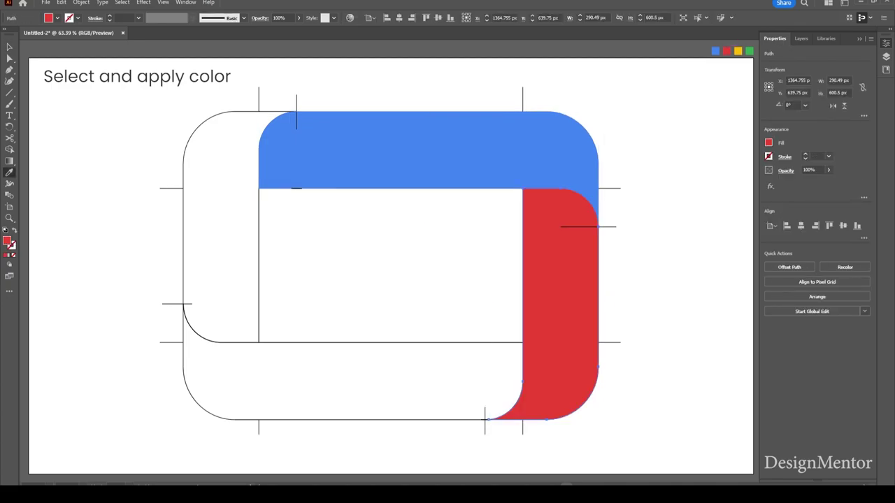
{"action": "key", "text": "v"}
{"action": "left_click", "coordinate": [448, 454]}
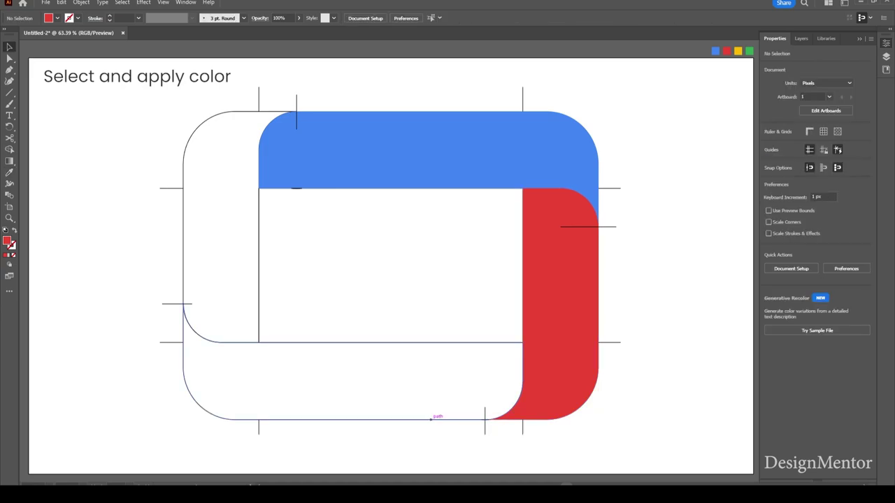
Colour the bottom band yellow and the left band green from the swatches.
{"action": "left_click", "coordinate": [430, 419]}
{"action": "key", "text": "i"}
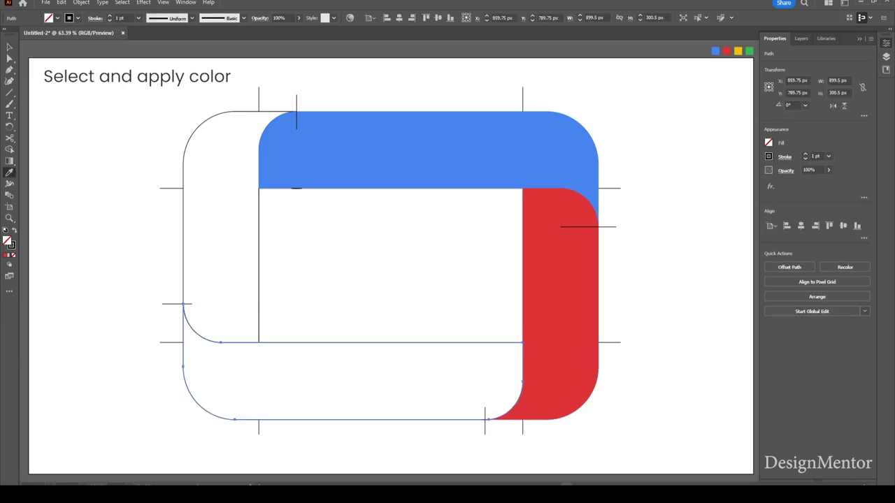
{"action": "left_click", "coordinate": [737, 51]}
{"action": "key", "text": "v"}
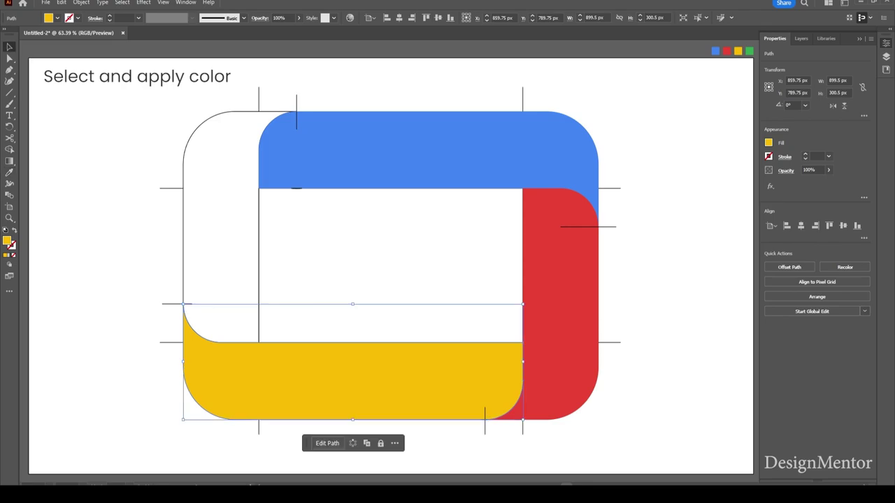
{"action": "left_click", "coordinate": [335, 308]}
{"action": "left_click", "coordinate": [183, 232]}
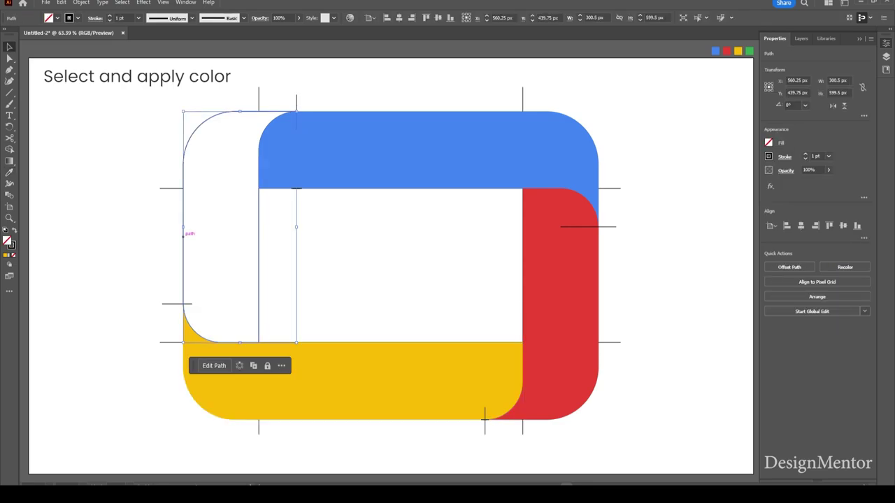
{"action": "key", "text": "i"}
{"action": "left_click", "coordinate": [749, 51]}
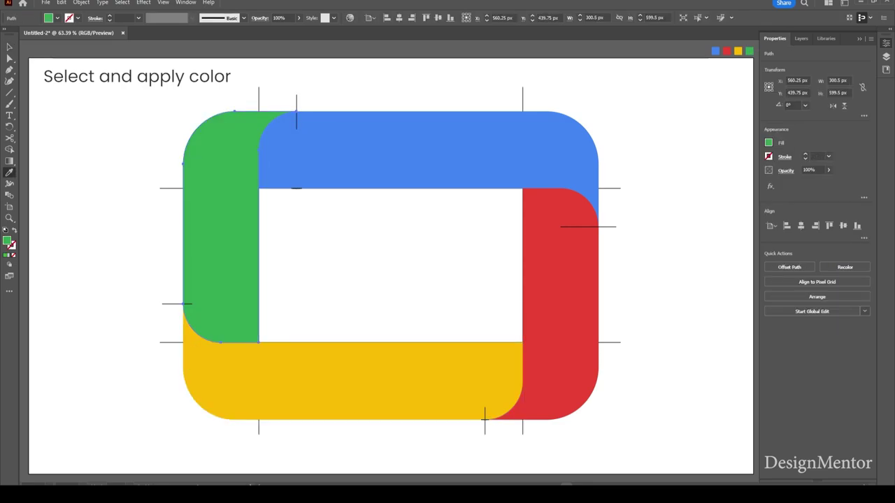
{"action": "key", "text": "v"}
{"action": "key", "text": "ctrl+shift+a"}
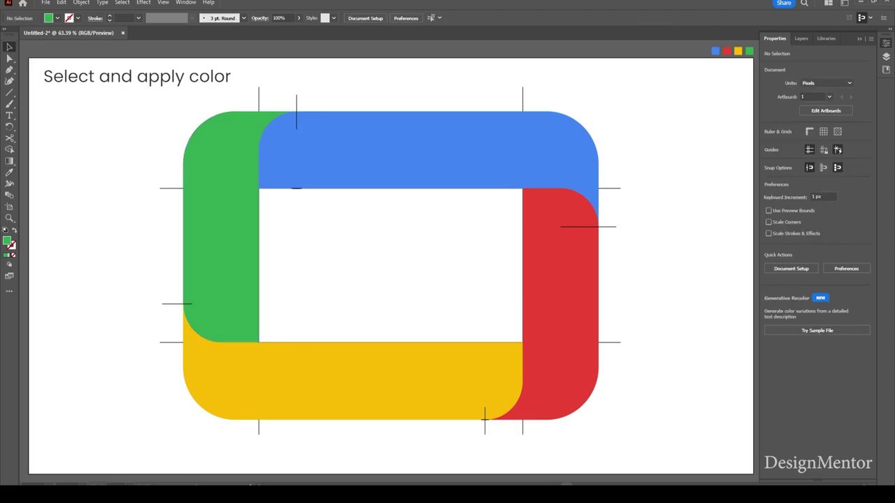
Clear the stray construction lines around the blue and red bands.
{"action": "left_click_drag", "start_coordinate": [142, 87], "coordinate": [633, 455]}
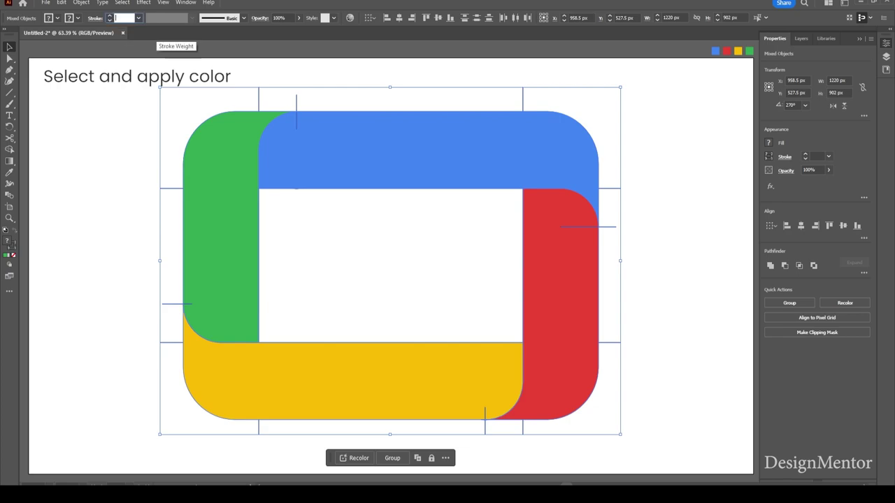
{"action": "key", "text": "ctrl+shift+a"}
{"action": "left_click", "coordinate": [259, 91]}
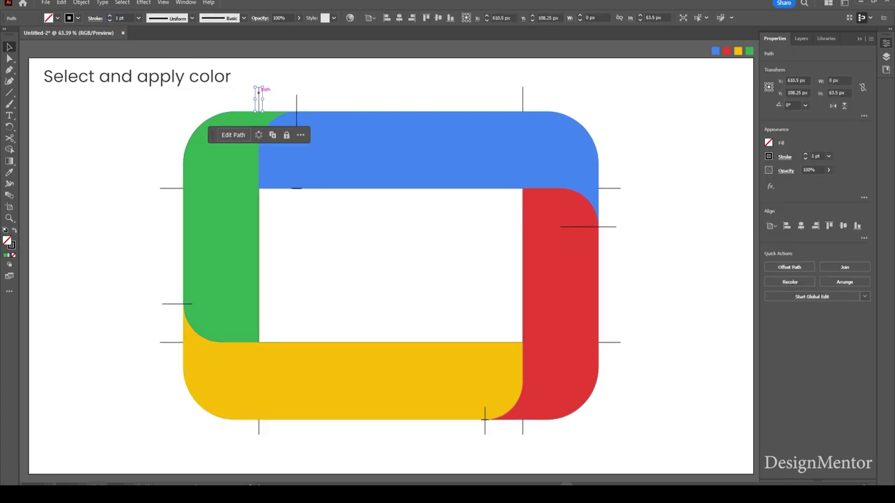
{"action": "mouse_move", "coordinate": [260, 95]}
{"action": "left_mouse_down"}
{"action": "mouse_move", "coordinate": [297, 98]}
{"action": "mouse_move", "coordinate": [296, 118]}
{"action": "left_mouse_up"}
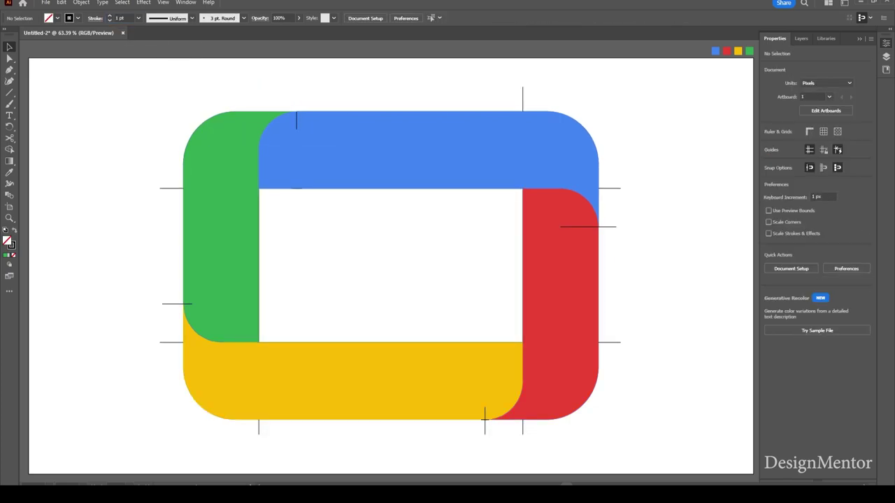
{"action": "key", "text": "ctrl+shift+a"}
{"action": "left_click_drag", "start_coordinate": [522, 98], "coordinate": [522, 122]}
{"action": "left_click_drag", "start_coordinate": [609, 188], "coordinate": [608, 226]}
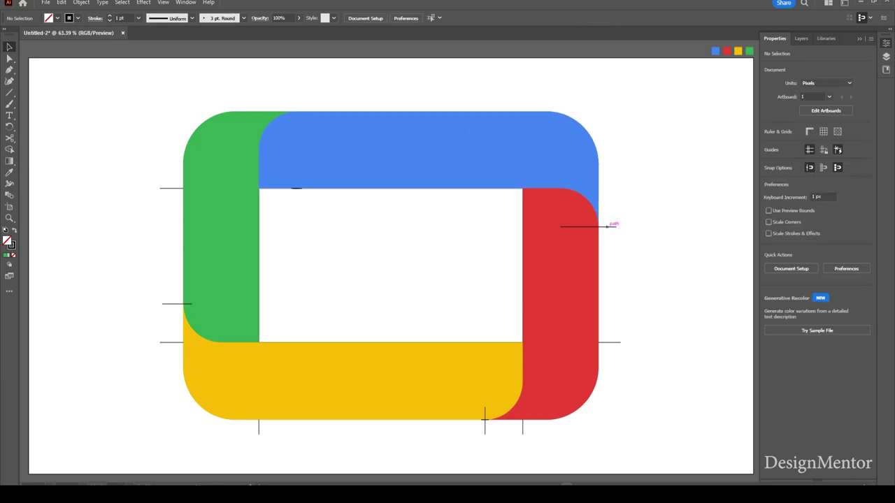
{"action": "left_click_drag", "start_coordinate": [617, 342], "coordinate": [580, 342]}
{"action": "mouse_move", "coordinate": [523, 427]}
{"action": "left_mouse_down"}
{"action": "mouse_move", "coordinate": [522, 409]}
{"action": "mouse_move", "coordinate": [484, 420]}
{"action": "mouse_move", "coordinate": [490, 413]}
{"action": "left_mouse_up"}
Delete the remaining stray construction lines around the yellow and green bands.
{"action": "left_click_drag", "start_coordinate": [258, 430], "coordinate": [259, 412]}
{"action": "left_click_drag", "start_coordinate": [167, 342], "coordinate": [196, 341]}
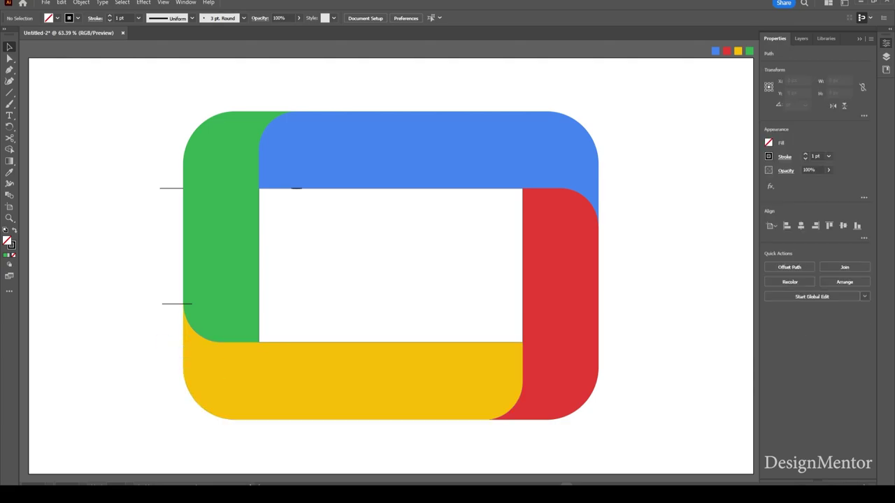
{"action": "left_click_drag", "start_coordinate": [162, 188], "coordinate": [178, 188]}
{"action": "left_click_drag", "start_coordinate": [183, 304], "coordinate": [199, 303]}
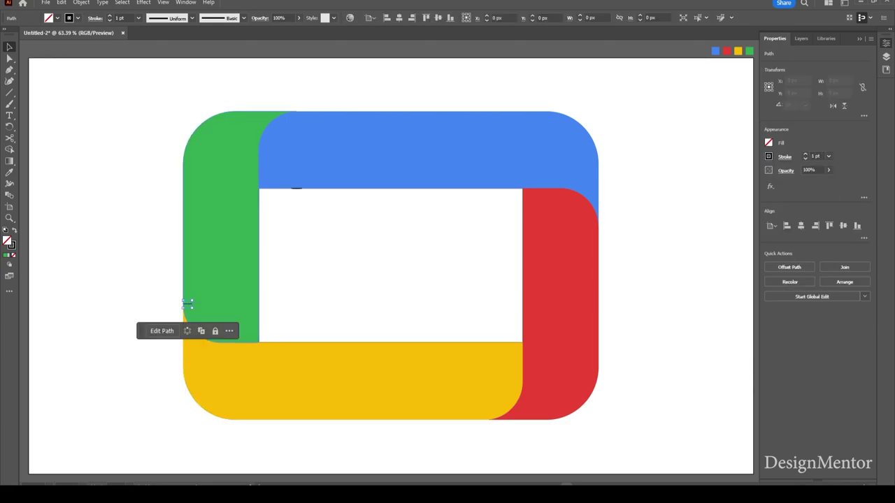
{"action": "key", "text": "ctrl+shift+a"}
{"action": "left_click_drag", "start_coordinate": [297, 187], "coordinate": [299, 181]}
{"action": "key", "text": "ctrl+shift+a"}
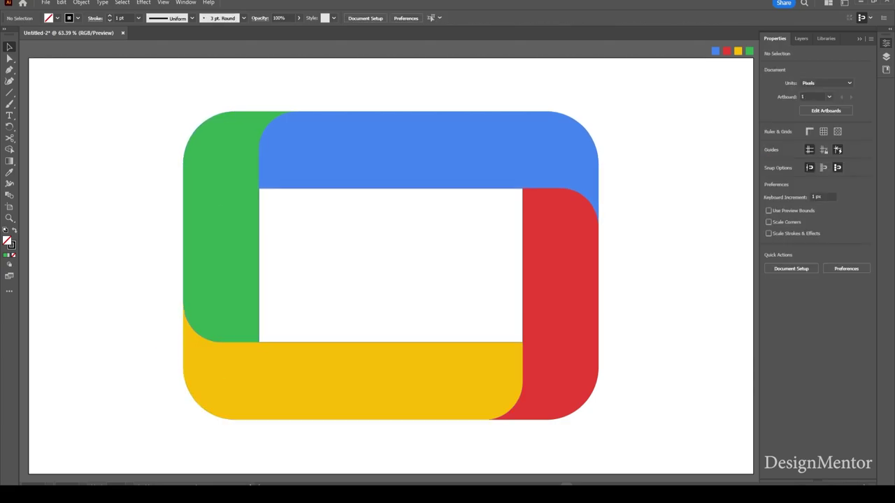
Group the four coloured frame shapes.
{"action": "left_click_drag", "start_coordinate": [132, 95], "coordinate": [637, 423]}
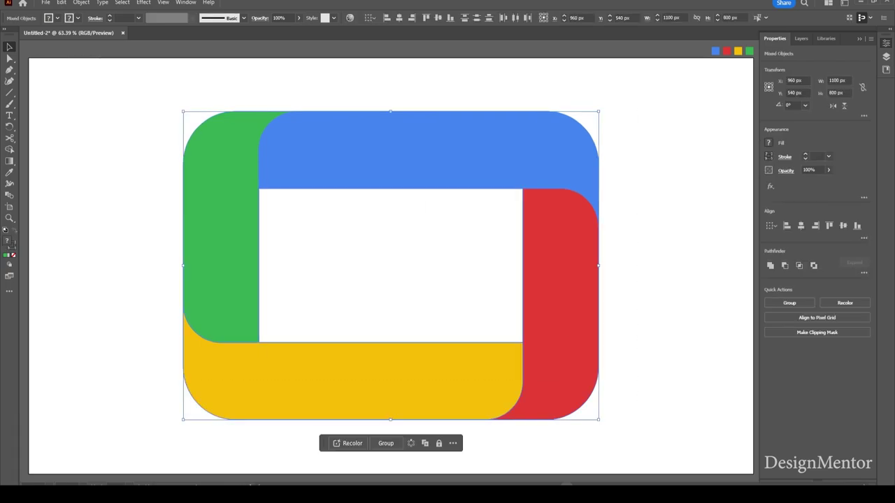
{"action": "right_click", "coordinate": [491, 154]}
{"action": "left_click", "coordinate": [517, 271]}
{"action": "key", "text": "ctrl+shift+a"}
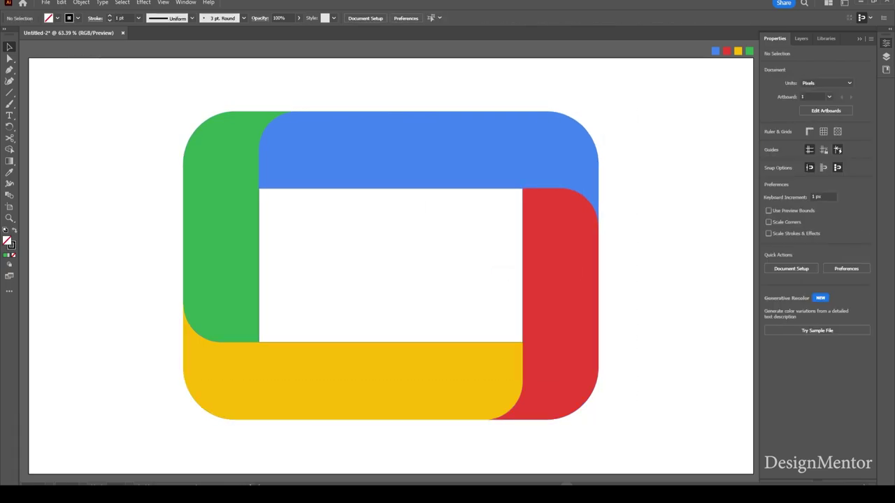
Add a Google text object in Gilroy-Bold and set it to 110 pt.
{"action": "key", "text": "t"}
{"action": "type", "text": "gilroy"}
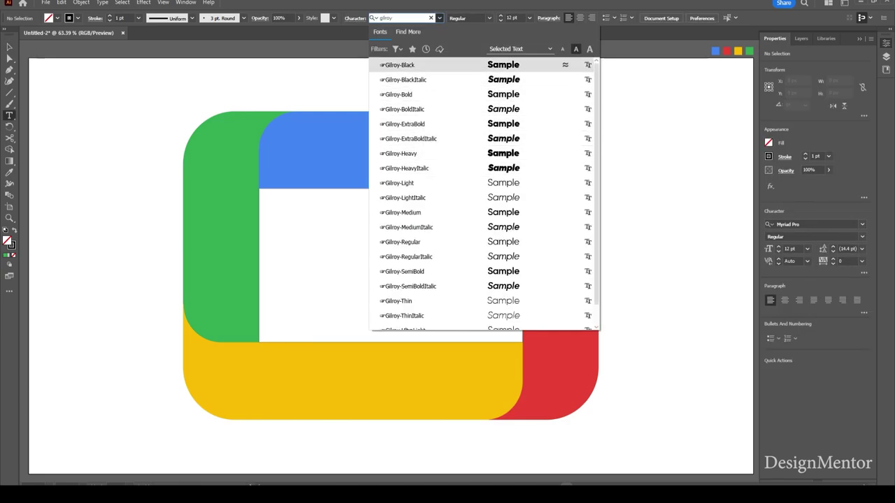
{"action": "key", "text": "Up"}
{"action": "key", "text": "Return"}
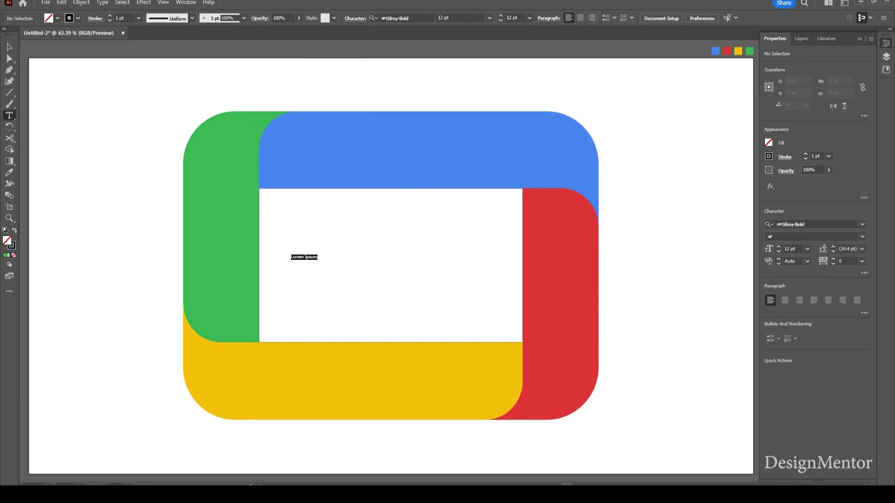
{"action": "left_click", "coordinate": [292, 256]}
{"action": "key", "text": "ctrl+a"}
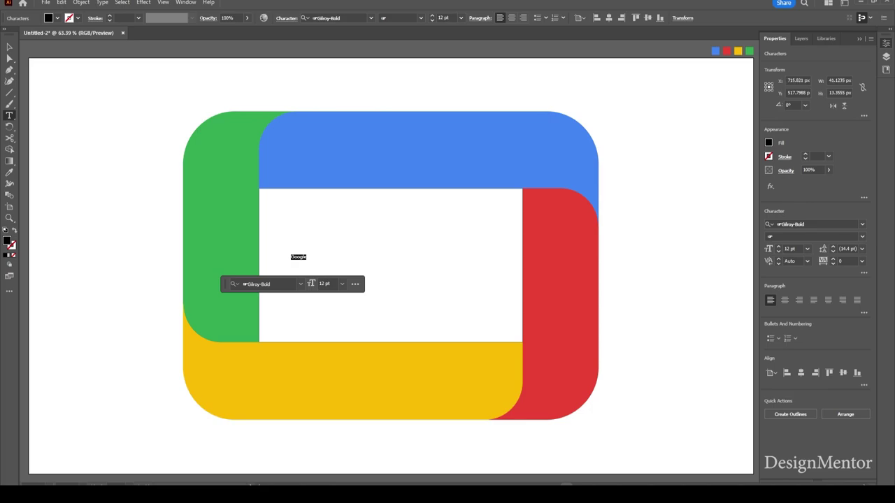
{"action": "left_click", "coordinate": [445, 17]}
{"action": "scroll", "coordinate": [445, 18], "scroll_direction": "up", "scroll_amount": 5}
{"action": "scroll", "coordinate": [444, 17], "scroll_direction": "up", "scroll_amount": 5}
{"action": "type", "text": "100"}
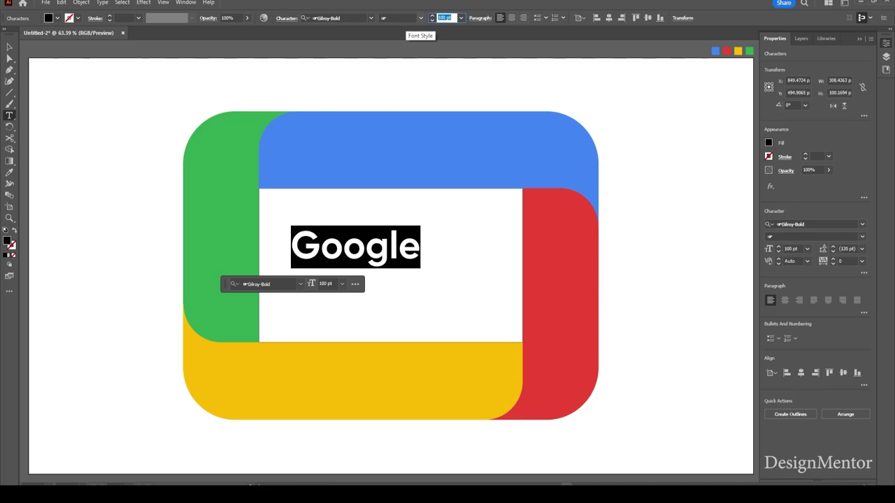
{"action": "scroll", "coordinate": [444, 18], "scroll_direction": "up", "scroll_amount": 5}
{"action": "key", "text": "Escape"}
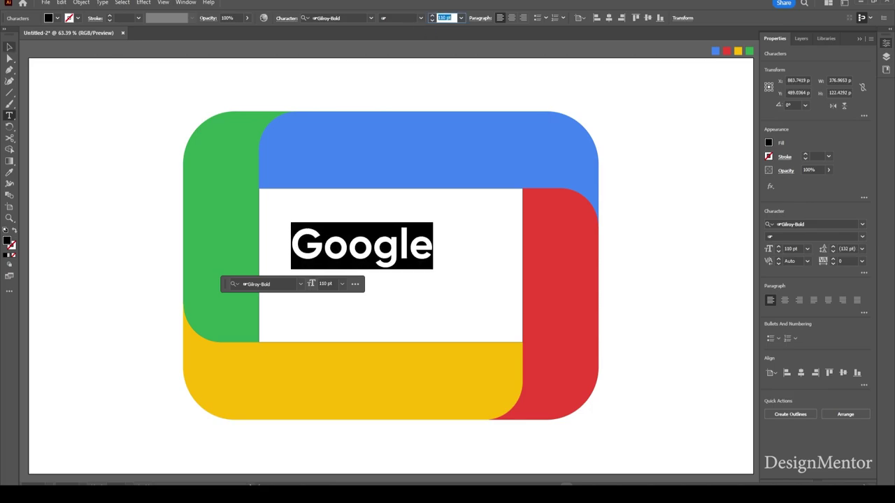
Centre the Google text on the artboard and change its font to Gilroy-Medium.
{"action": "left_click", "coordinate": [800, 373]}
{"action": "left_click", "coordinate": [843, 372]}
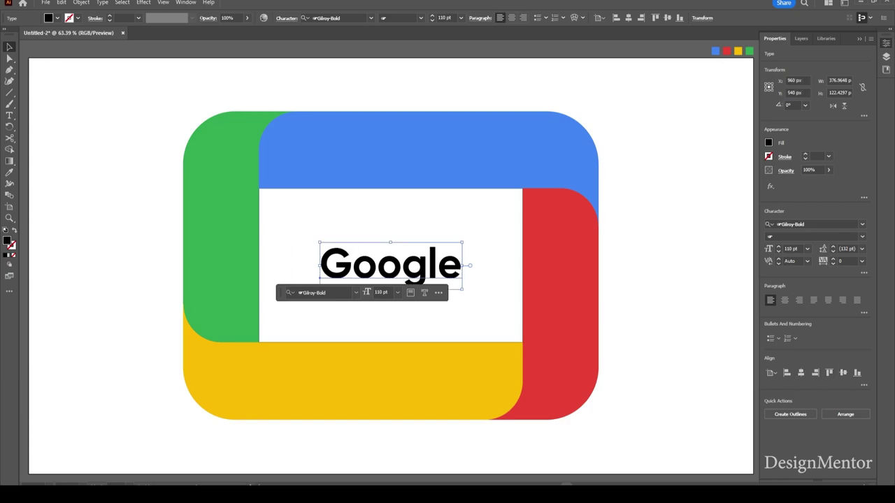
{"action": "left_click", "coordinate": [370, 18]}
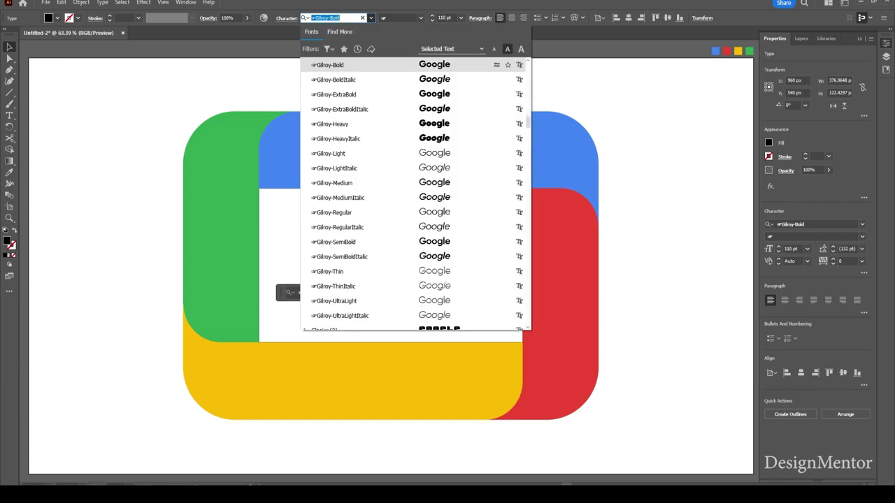
{"action": "left_click", "coordinate": [330, 153]}
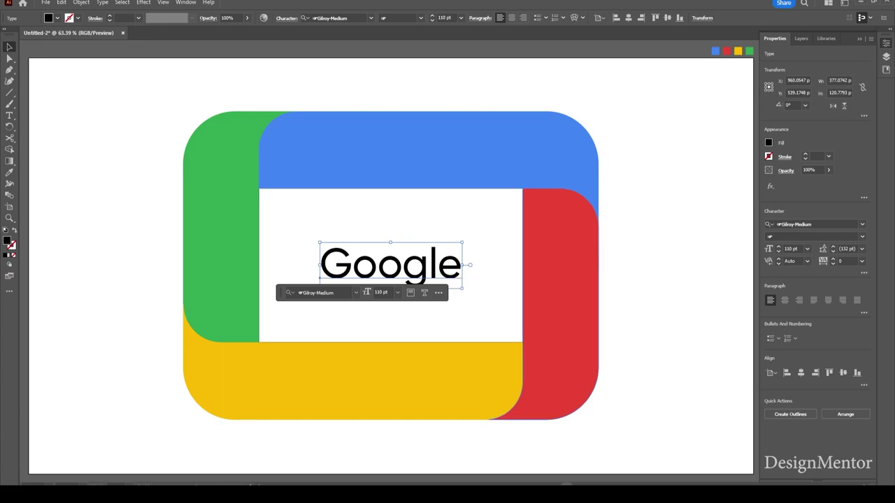
{"action": "key", "text": "ctrl+shift+a"}
Move the colour frame up and centre the Google text beneath it.
{"action": "left_click_drag", "start_coordinate": [390, 264], "coordinate": [345, 443]}
{"action": "left_click_drag", "start_coordinate": [137, 96], "coordinate": [599, 375]}
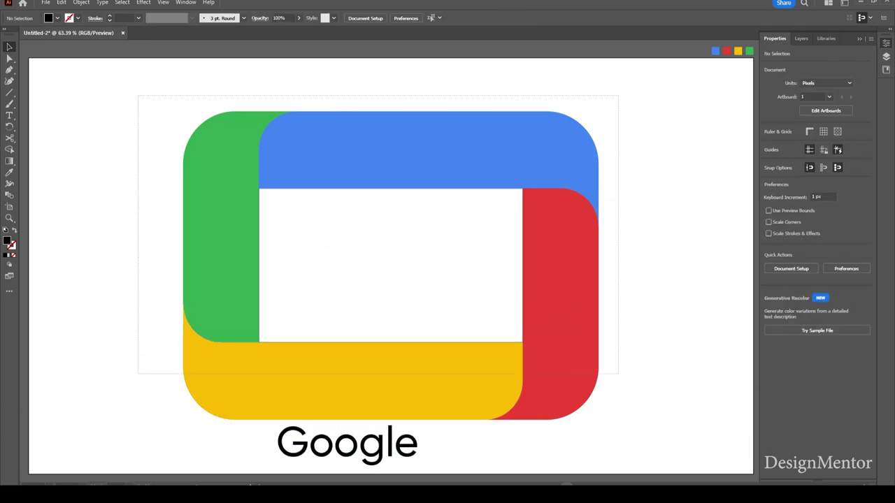
{"action": "left_click_drag", "start_coordinate": [419, 378], "coordinate": [419, 354]}
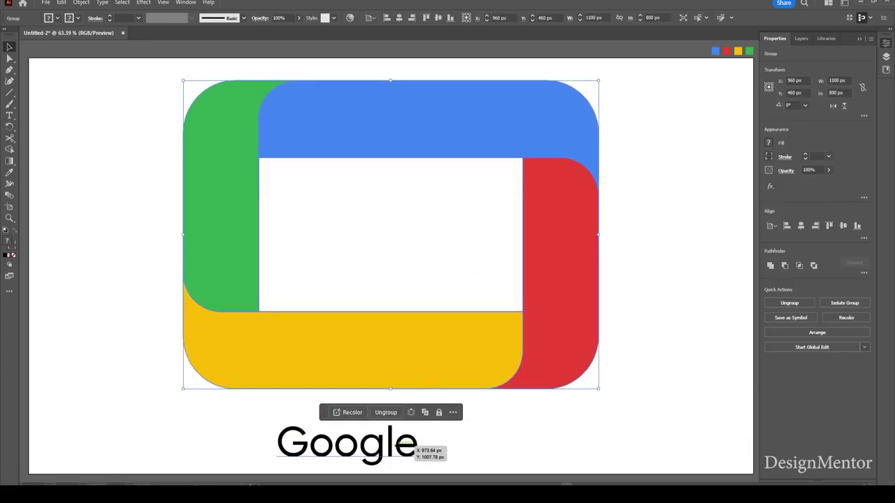
{"action": "left_click", "coordinate": [409, 447]}
{"action": "key", "text": "shift+Up"}
{"action": "key", "text": "shift+Up"}
{"action": "key", "text": "shift+Up"}
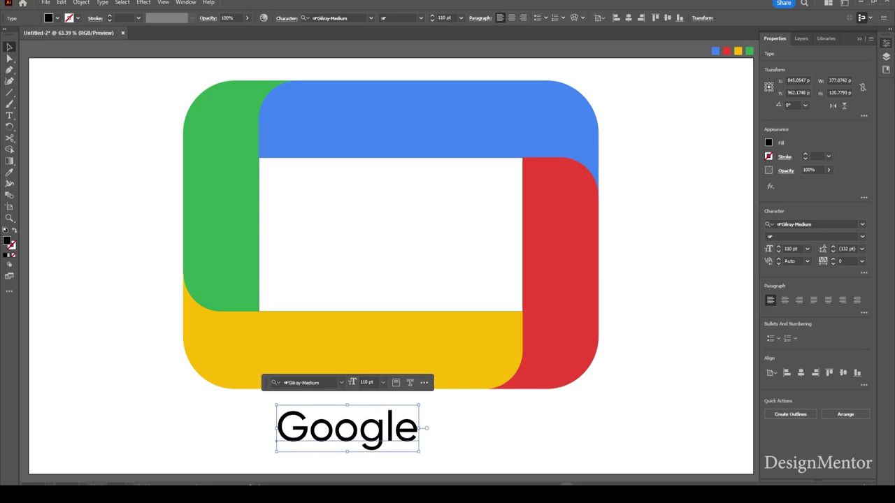
{"action": "left_click", "coordinate": [800, 373]}
{"action": "mouse_move", "coordinate": [390, 428]}
{"action": "left_mouse_down"}
{"action": "mouse_move", "coordinate": [390, 263]}
{"action": "mouse_move", "coordinate": [390, 427]}
{"action": "left_mouse_up"}
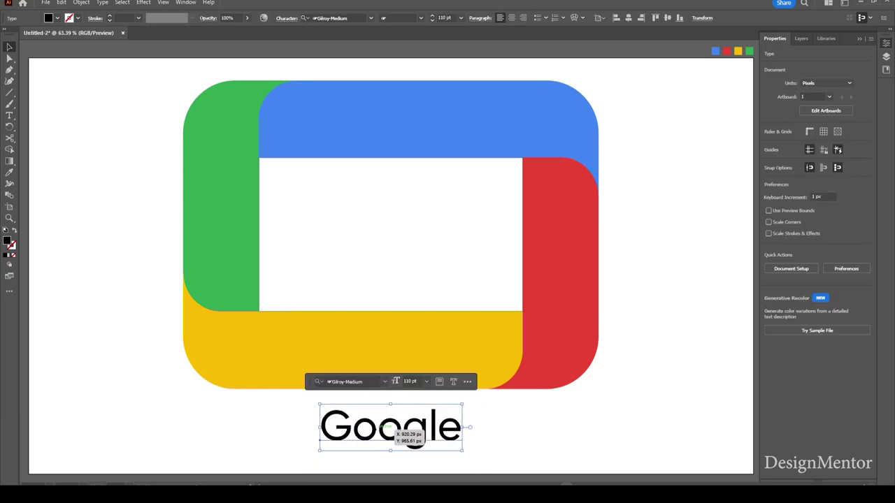
Duplicate Google to its right, retype the copy as 'TV' and nudge it right.
{"action": "left_click_drag", "start_coordinate": [390, 427], "coordinate": [536, 427]}
{"action": "double_click", "coordinate": [548, 427]}
{"action": "key", "text": "ctrl+a"}
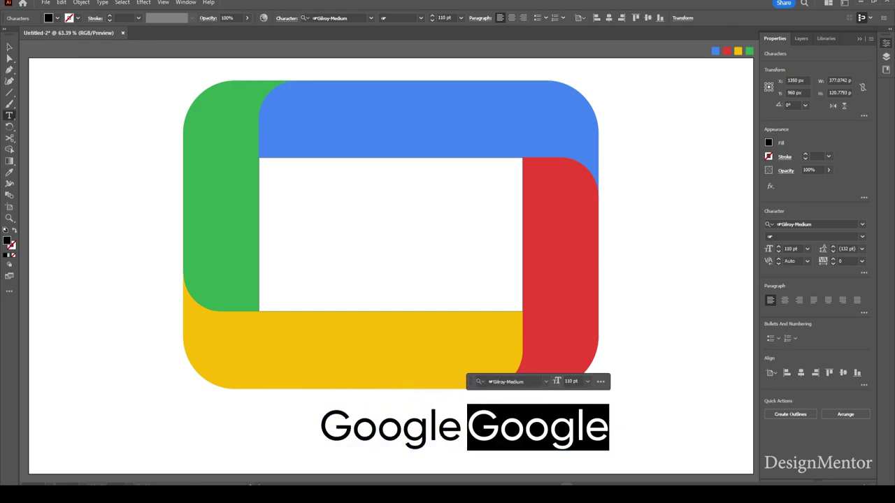
{"action": "type", "text": "TV"}
{"action": "key", "text": "Escape"}
{"action": "key", "text": "shift+Right"}
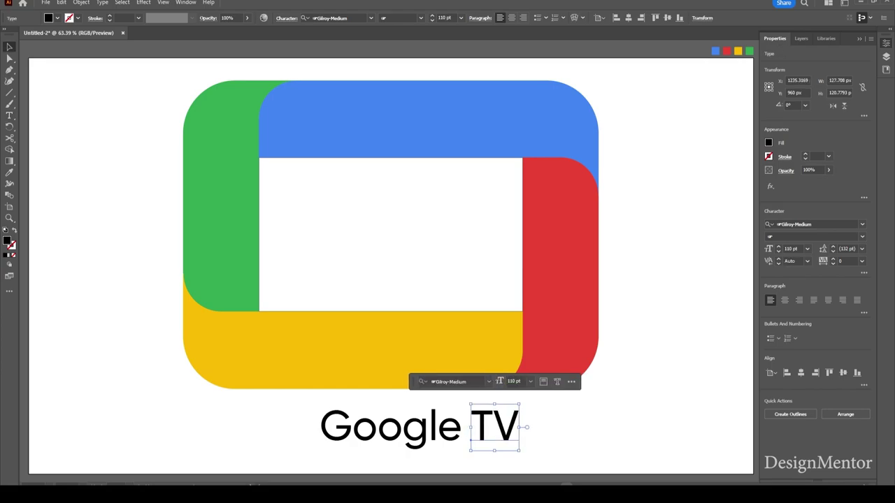
{"action": "key", "text": "shift+Right"}
{"action": "key", "text": "ctrl+shift+a"}
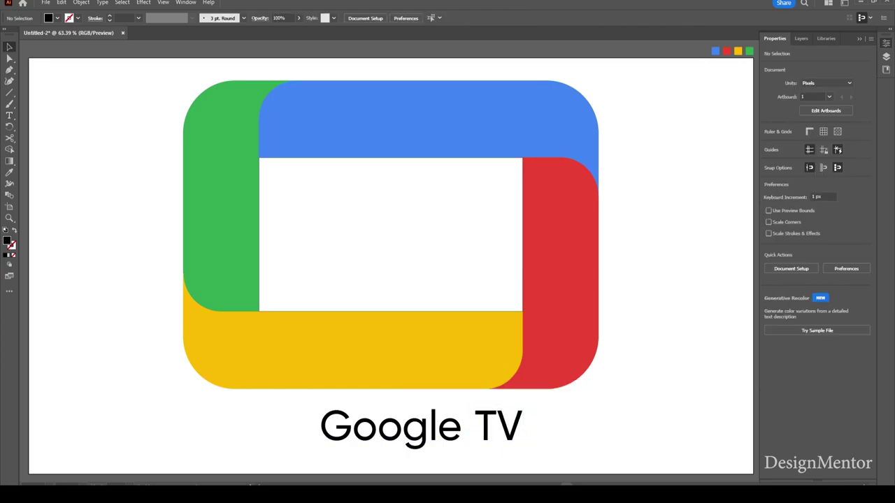
{"action": "left_click_drag", "start_coordinate": [304, 404], "coordinate": [565, 447]}
Fill the Google TV text with black.
{"action": "left_click", "coordinate": [57, 18]}
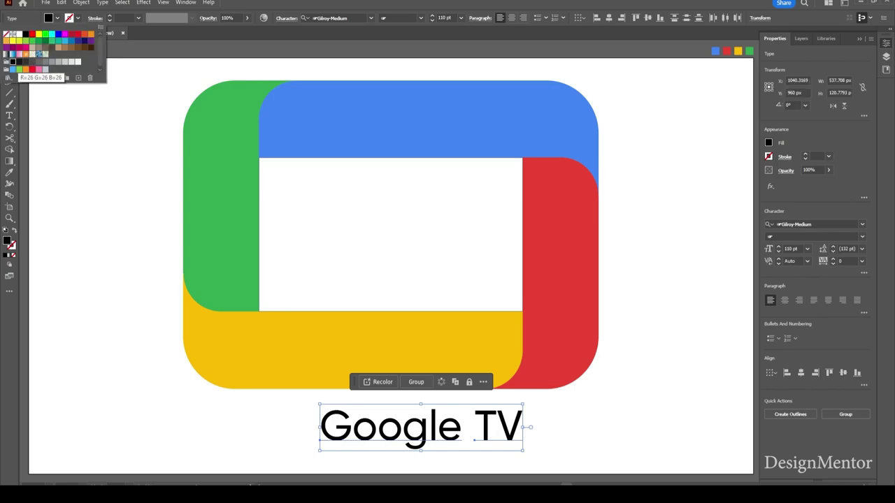
{"action": "left_click", "coordinate": [13, 61]}
{"action": "key", "text": "Escape"}
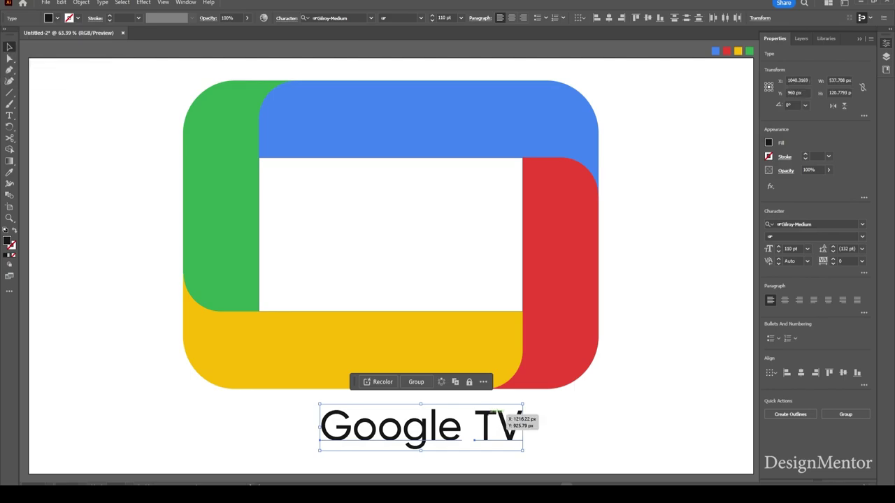
{"action": "right_click", "coordinate": [489, 413]}
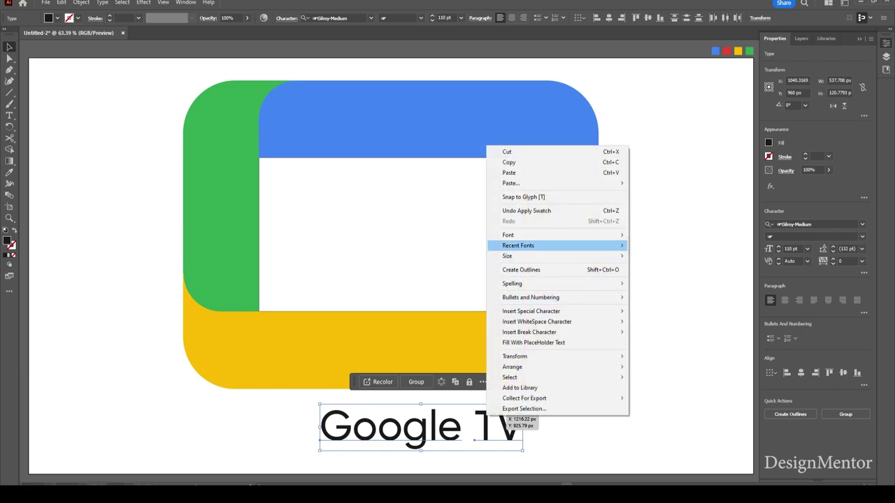
{"action": "key", "text": "Escape"}
{"action": "left_click", "coordinate": [343, 435]}
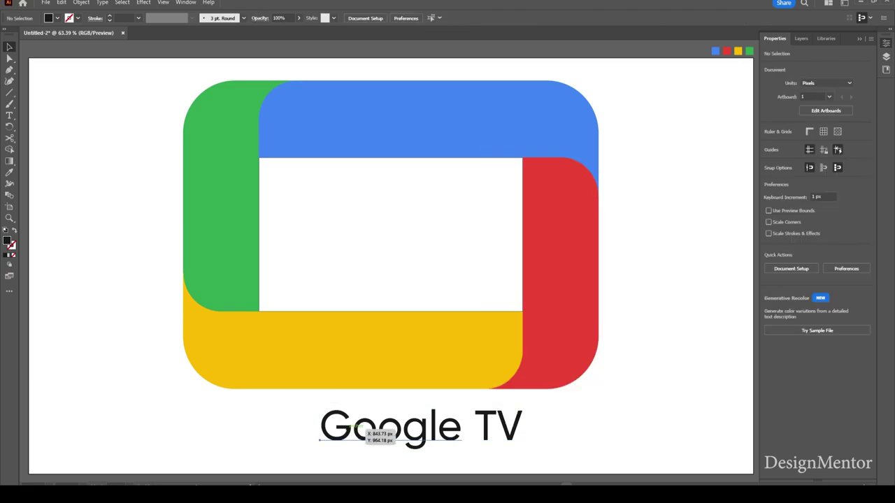
Convert both the Google and TV texts to outlines.
{"action": "left_click", "coordinate": [348, 432]}
{"action": "right_click", "coordinate": [346, 431]}
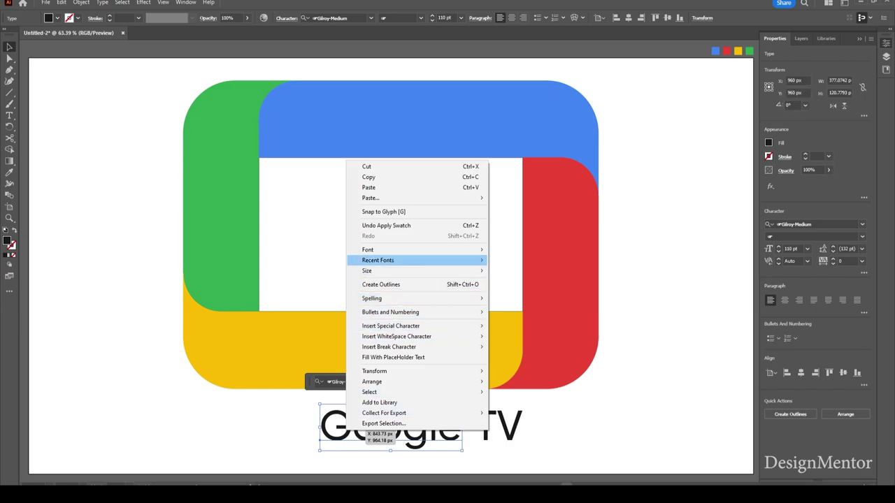
{"action": "left_click", "coordinate": [381, 285]}
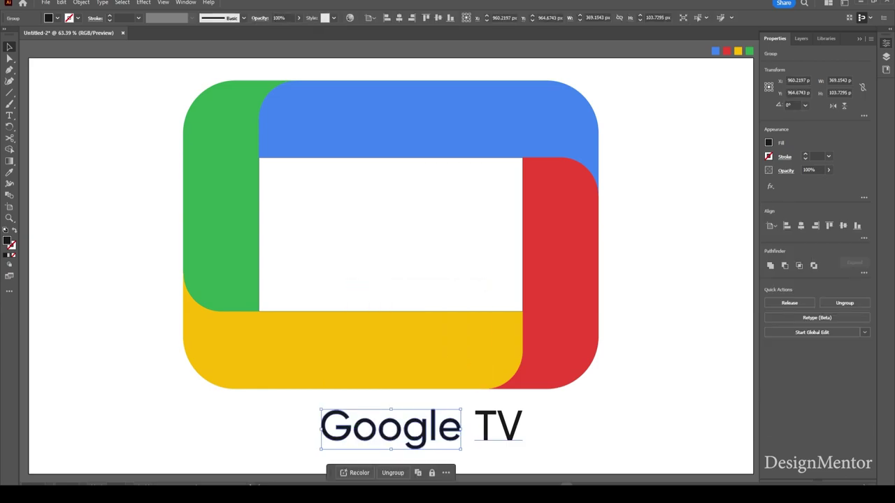
{"action": "left_click", "coordinate": [497, 423]}
{"action": "right_click", "coordinate": [497, 419]}
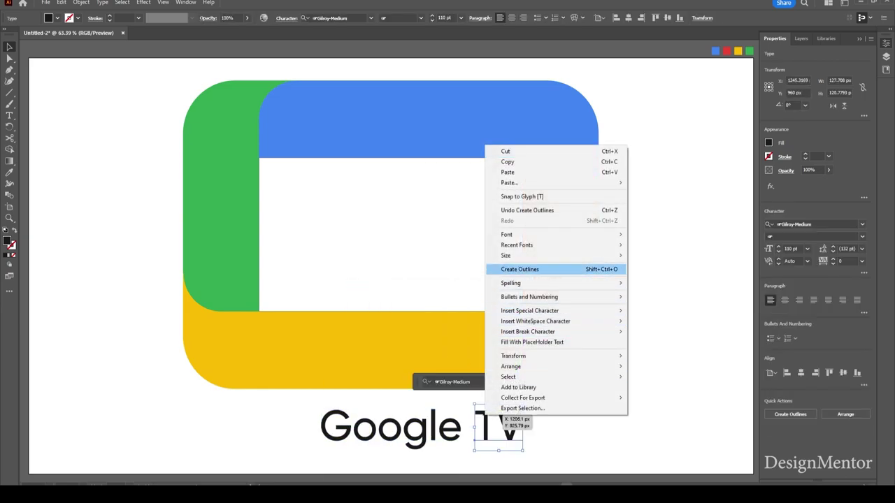
{"action": "left_click", "coordinate": [521, 269]}
{"action": "key", "text": "ctrl+shift+a"}
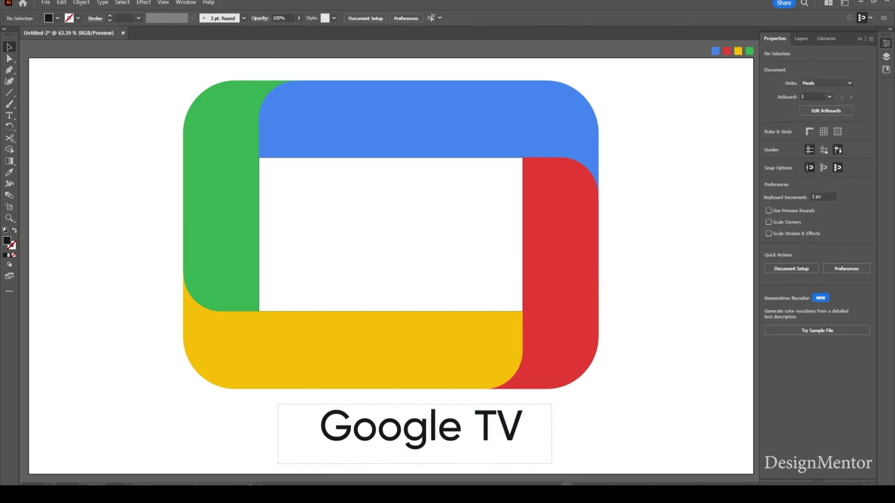
Group the outlined Google TV lettering and centre it horizontally under the frame.
{"action": "left_click", "coordinate": [500, 419]}
{"action": "right_click", "coordinate": [500, 415]}
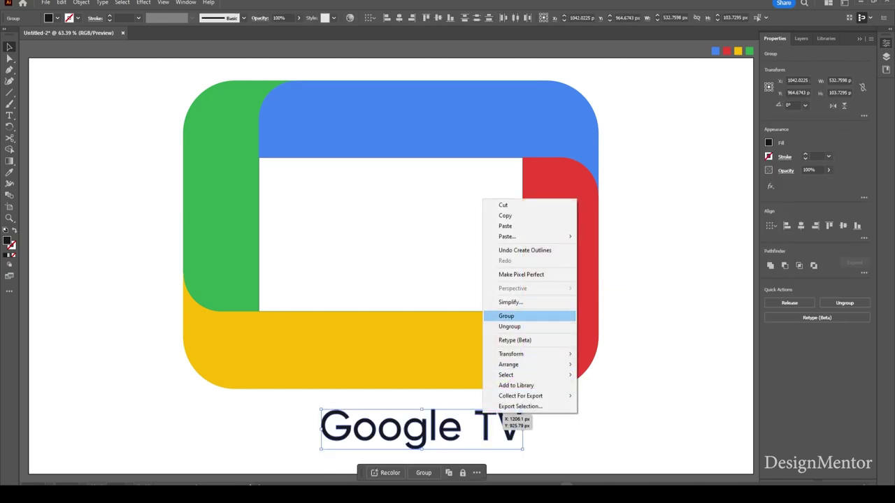
{"action": "left_click", "coordinate": [506, 316]}
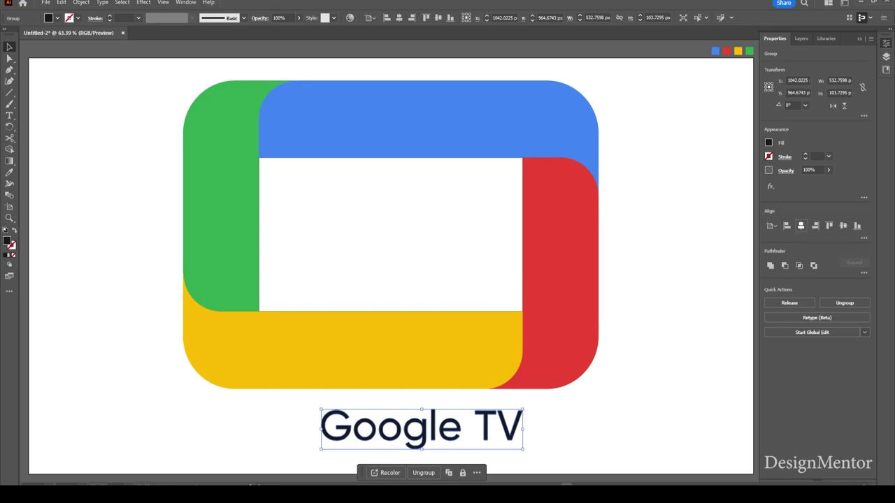
{"action": "left_click", "coordinate": [800, 225]}
{"action": "key", "text": "ctrl+shift+a"}
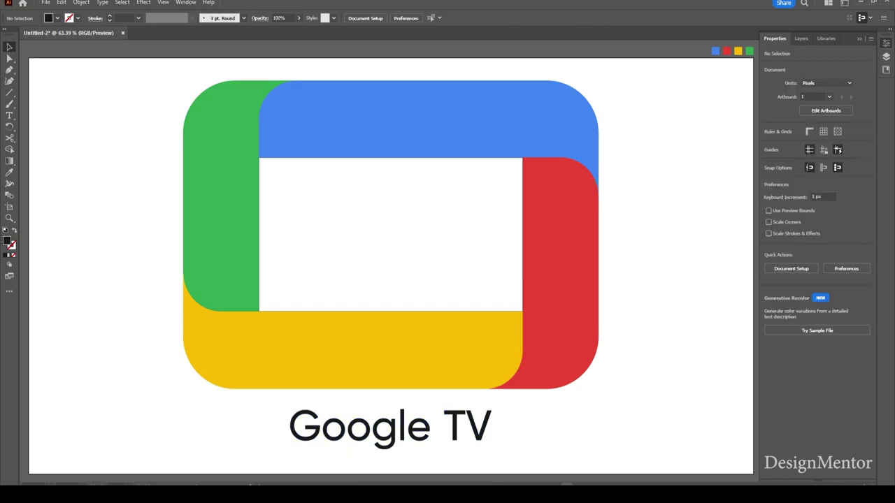